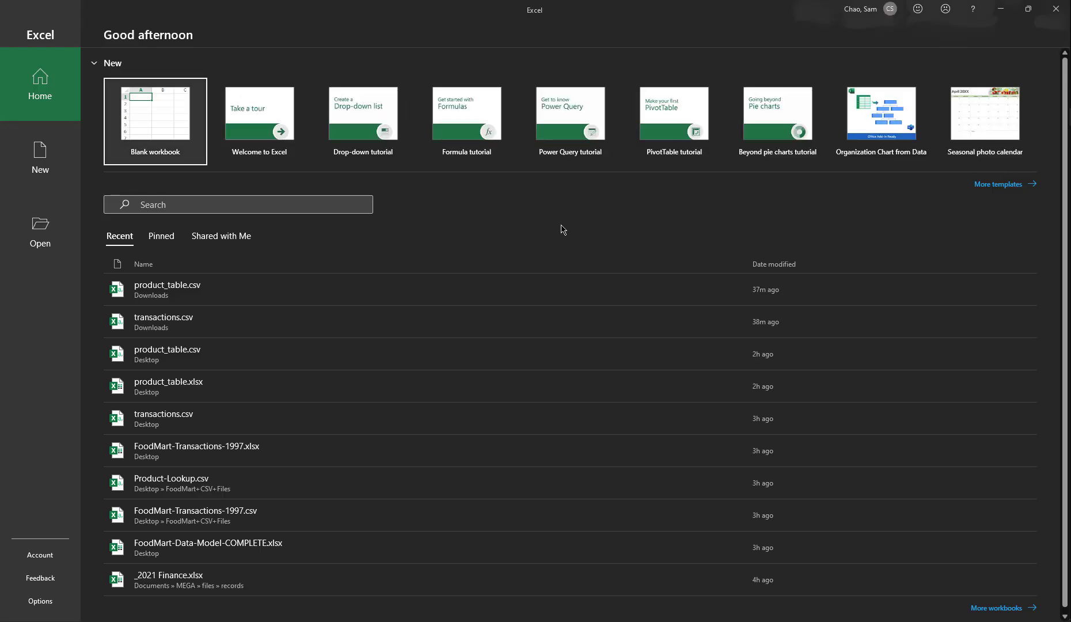
# Step: Create a blank workbook and open product_table.csv from the Downloads folder for import as a text/CSV source
pyautogui.click(156, 108)
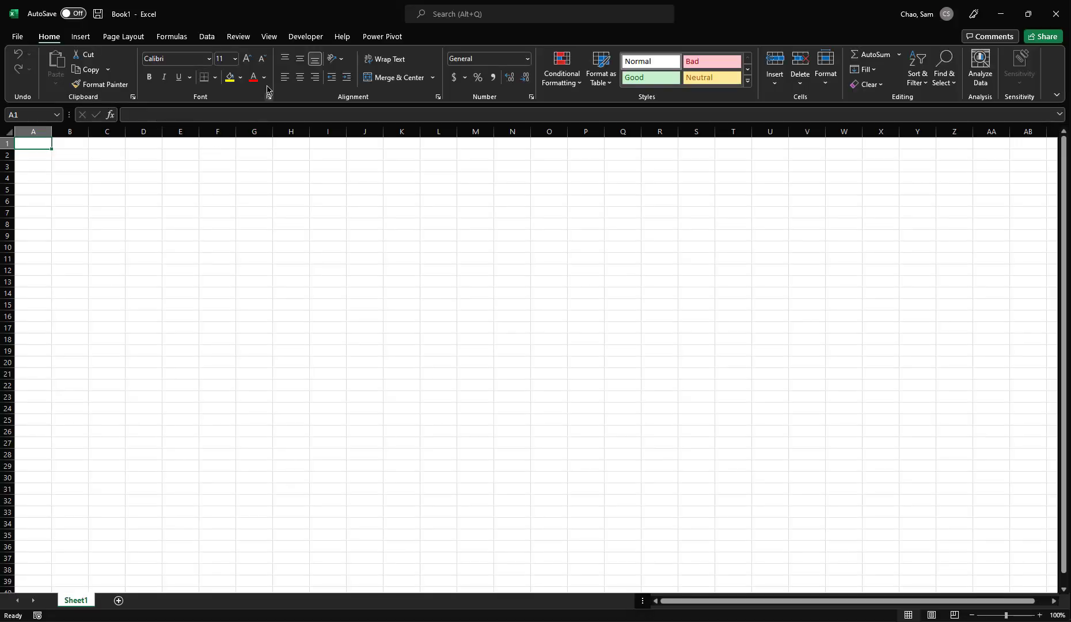
pyautogui.click(208, 38)
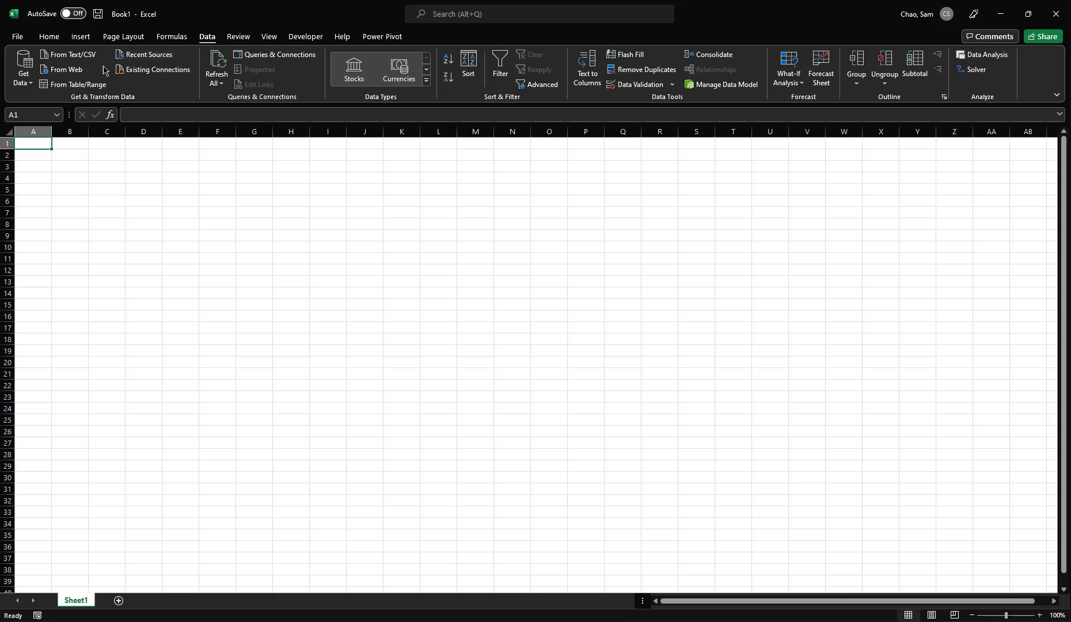
pyautogui.click(23, 79)
pyautogui.moveTo(50, 103)
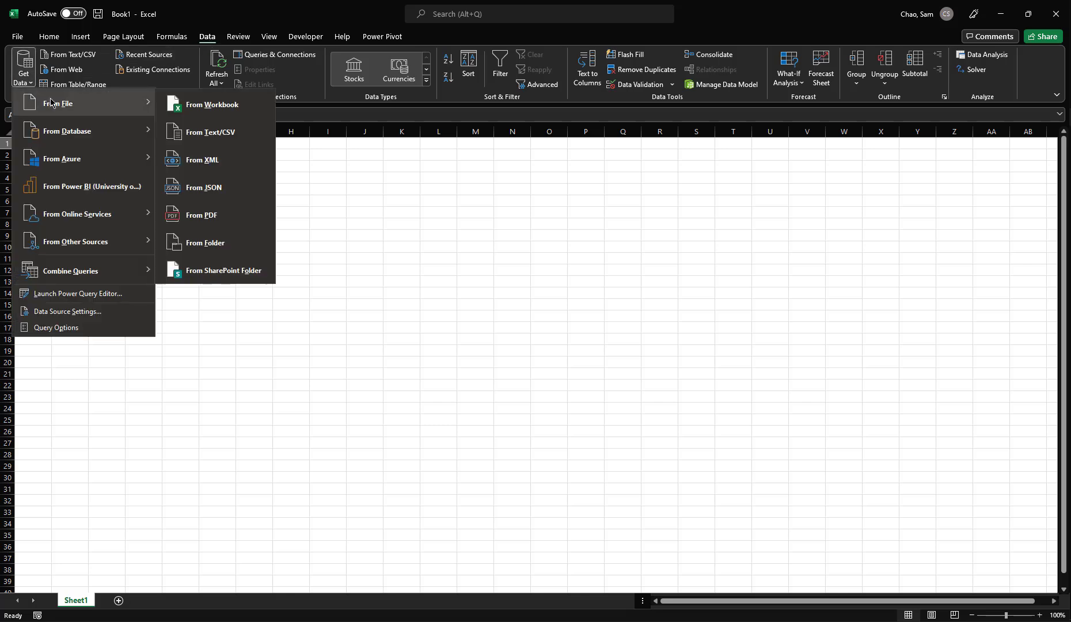
pyautogui.click(210, 134)
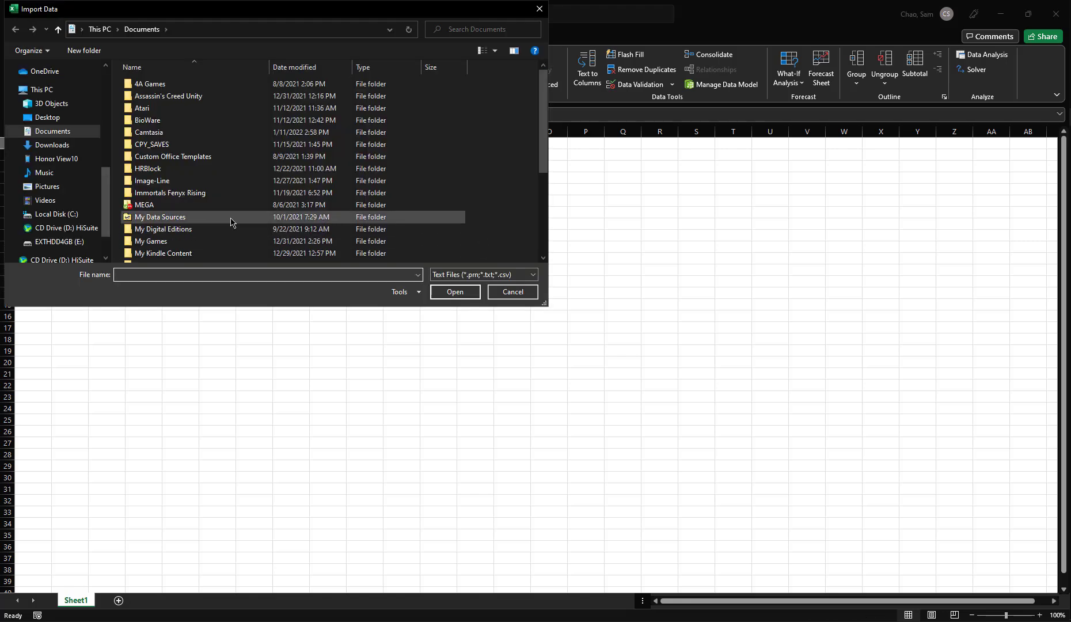
pyautogui.click(48, 145)
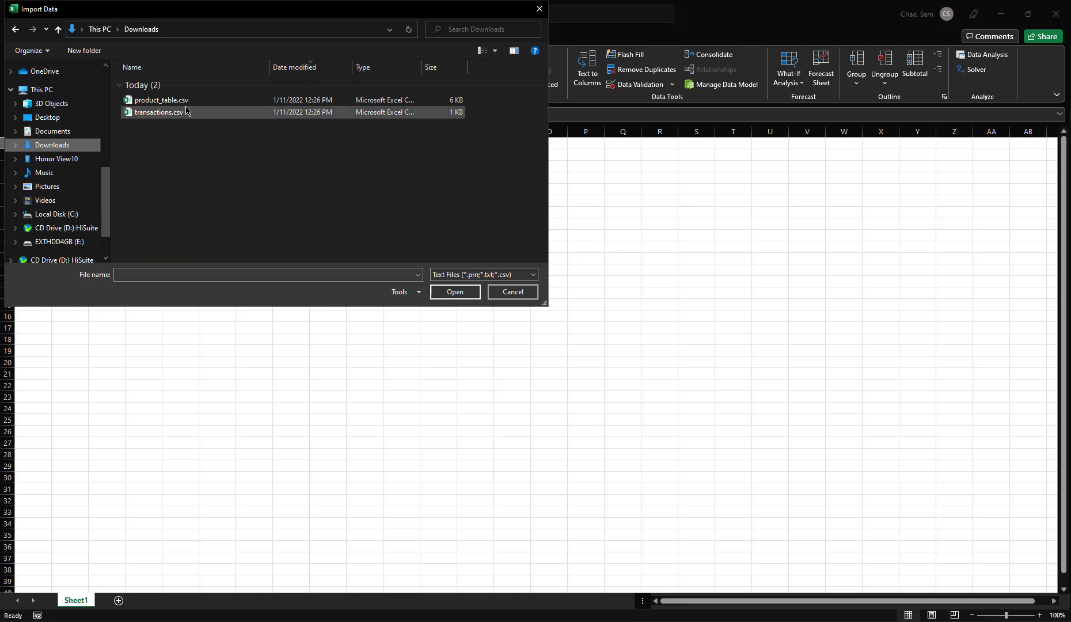
pyautogui.doubleClick(186, 102)
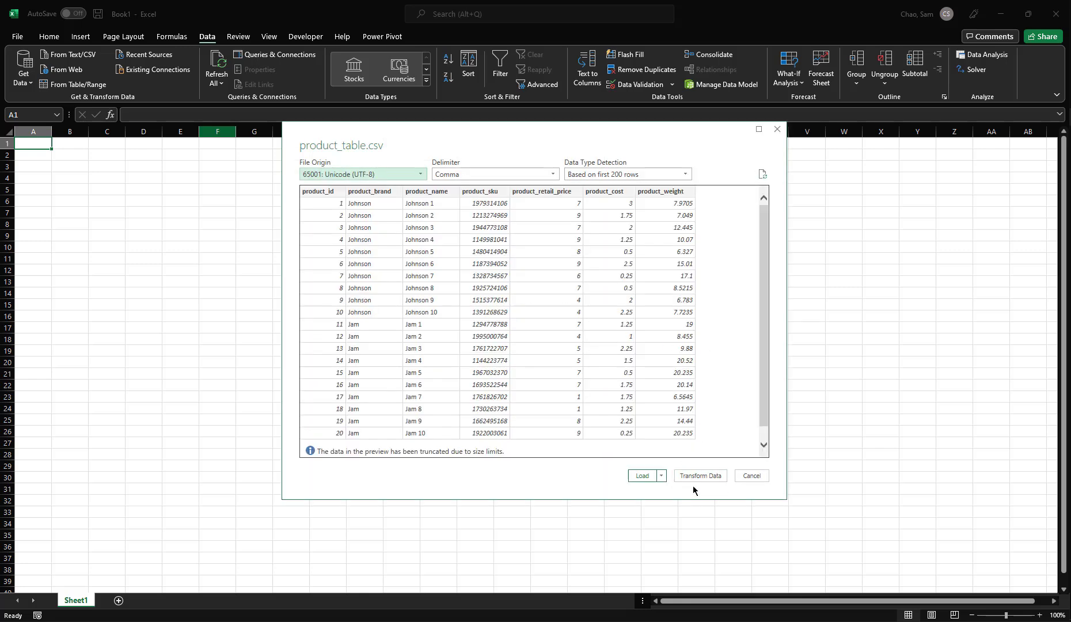
# Step: Load the product_table data as a table on a new worksheet, adding it to the Data Model, and widen the queries pane
pyautogui.click(663, 476)
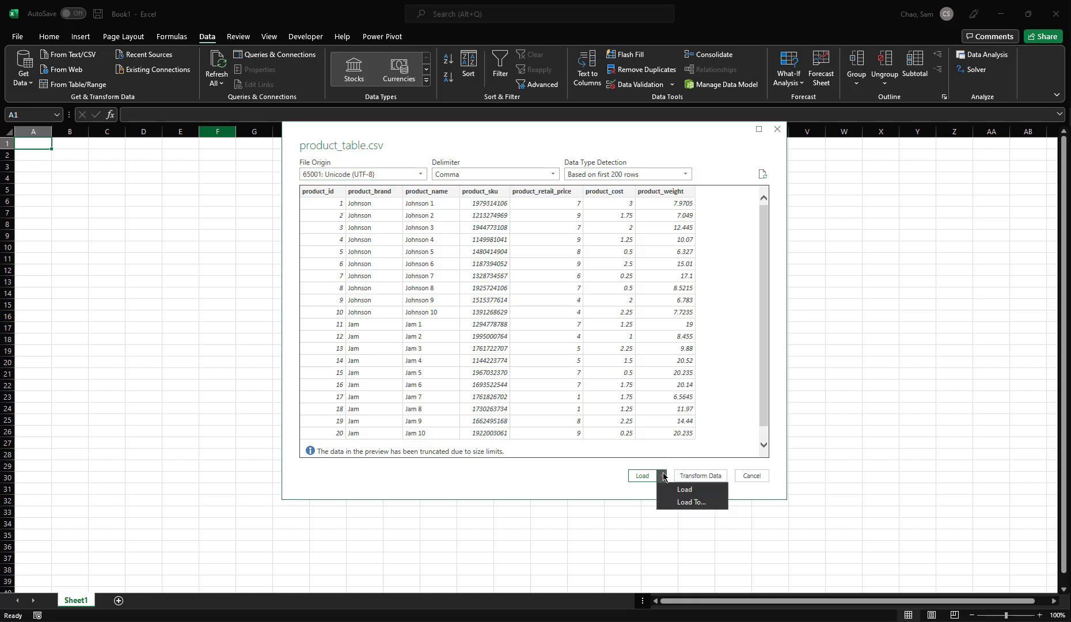
pyautogui.click(682, 503)
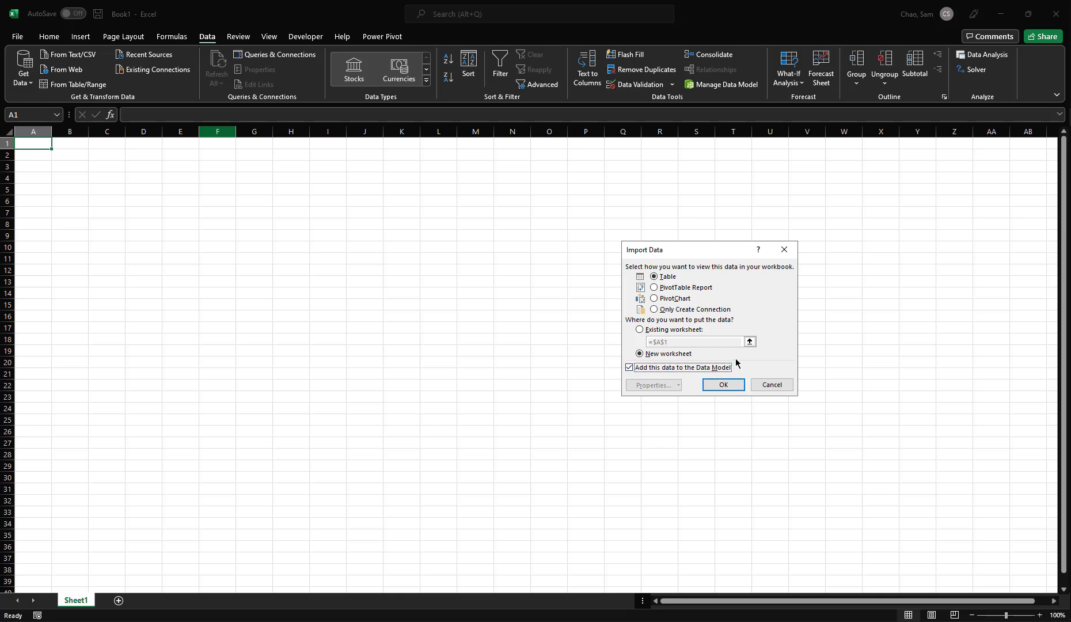
pyautogui.click(727, 384)
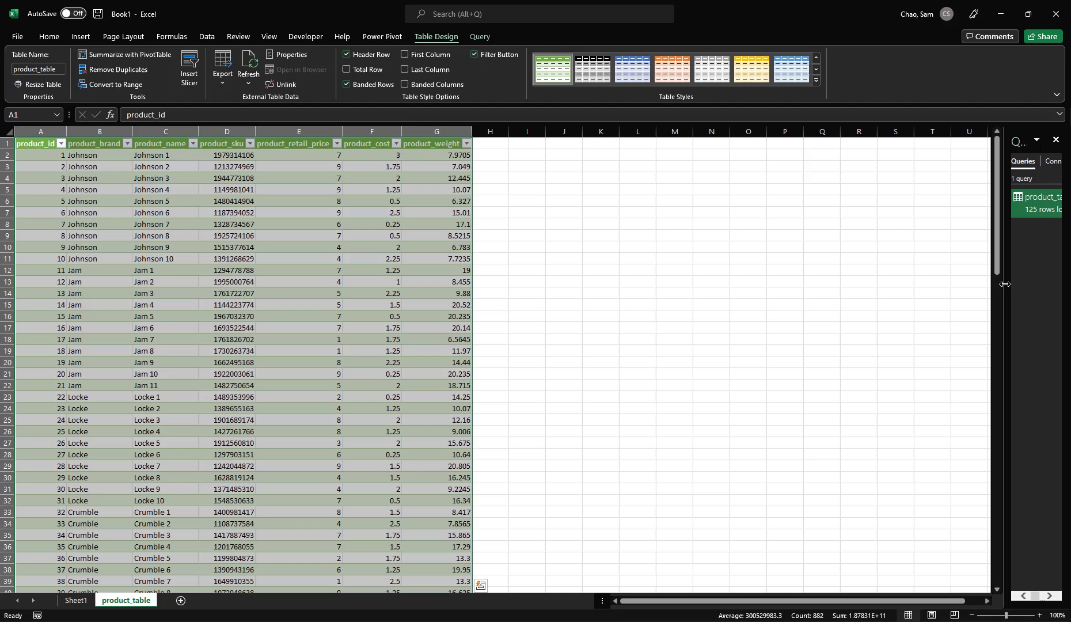
pyautogui.moveTo(1005, 284); pyautogui.dragTo(933, 284)
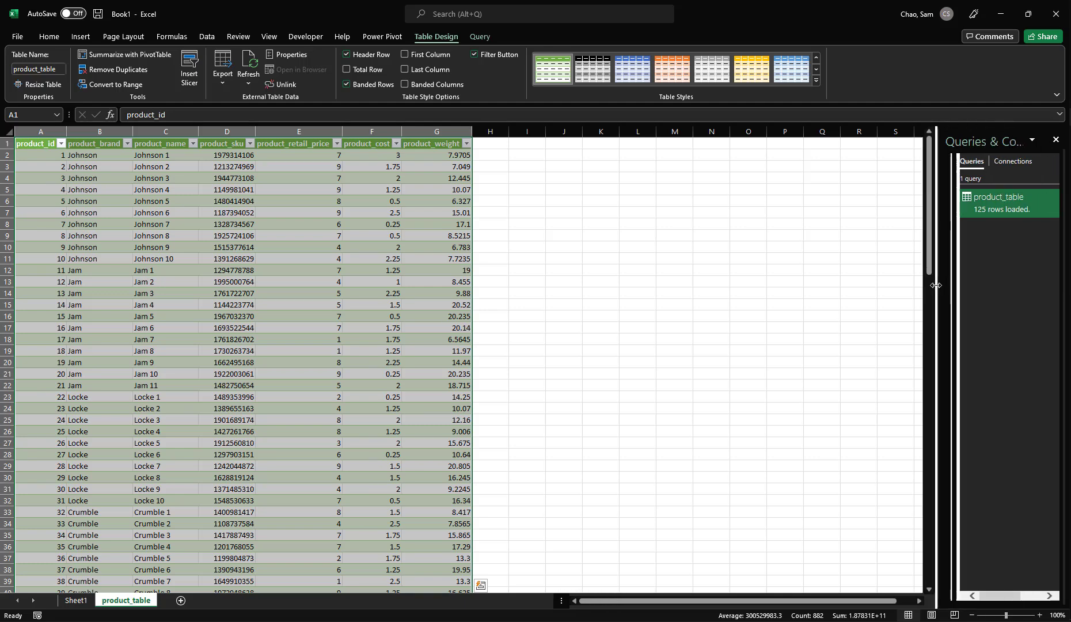
# Step: Open transactions.csv from the Downloads folder for import as a second text/CSV source
pyautogui.click(207, 37)
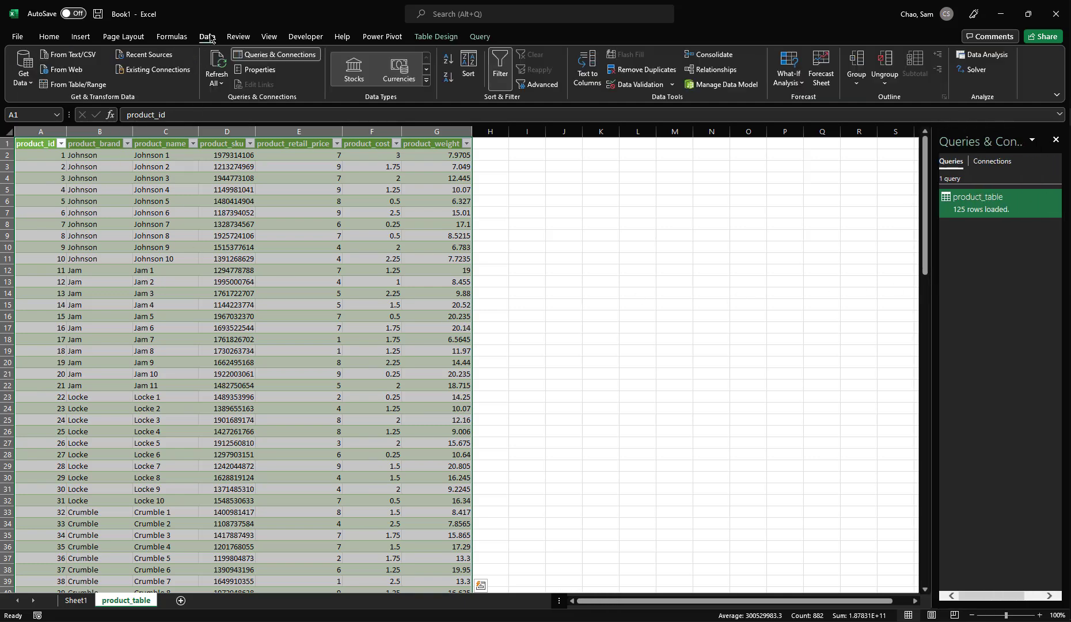
pyautogui.click(24, 72)
pyautogui.moveTo(45, 103)
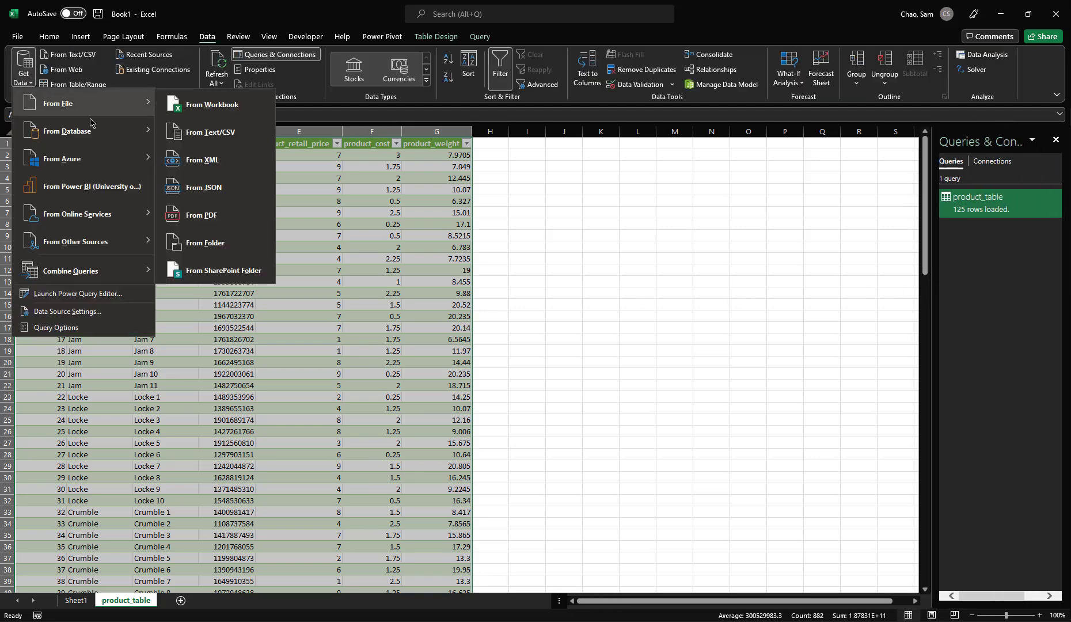
pyautogui.click(187, 130)
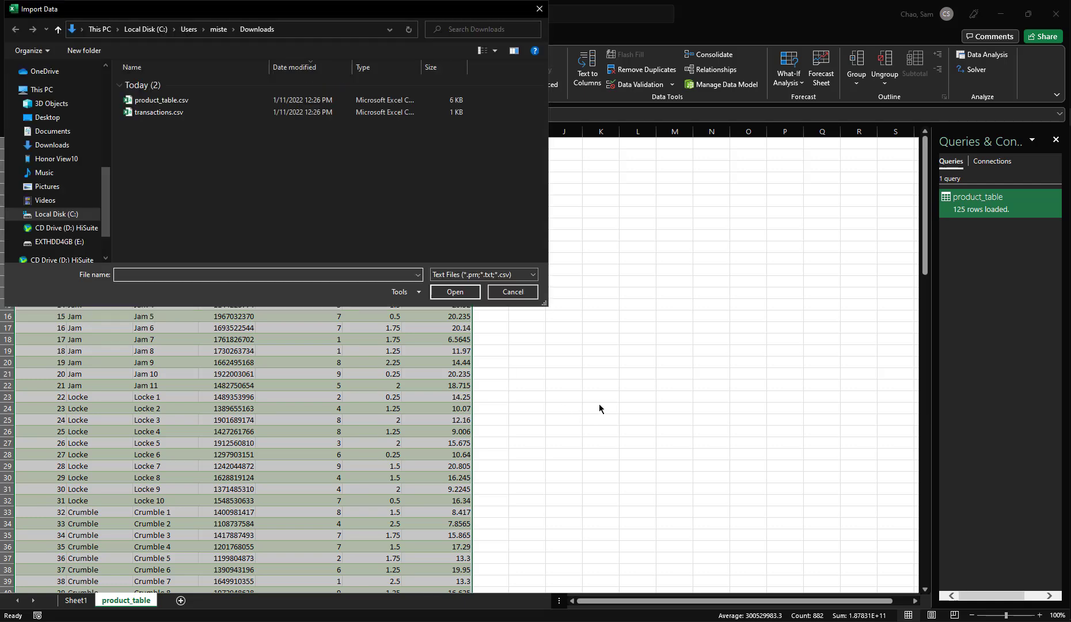
pyautogui.click(147, 113)
pyautogui.doubleClick(147, 113)
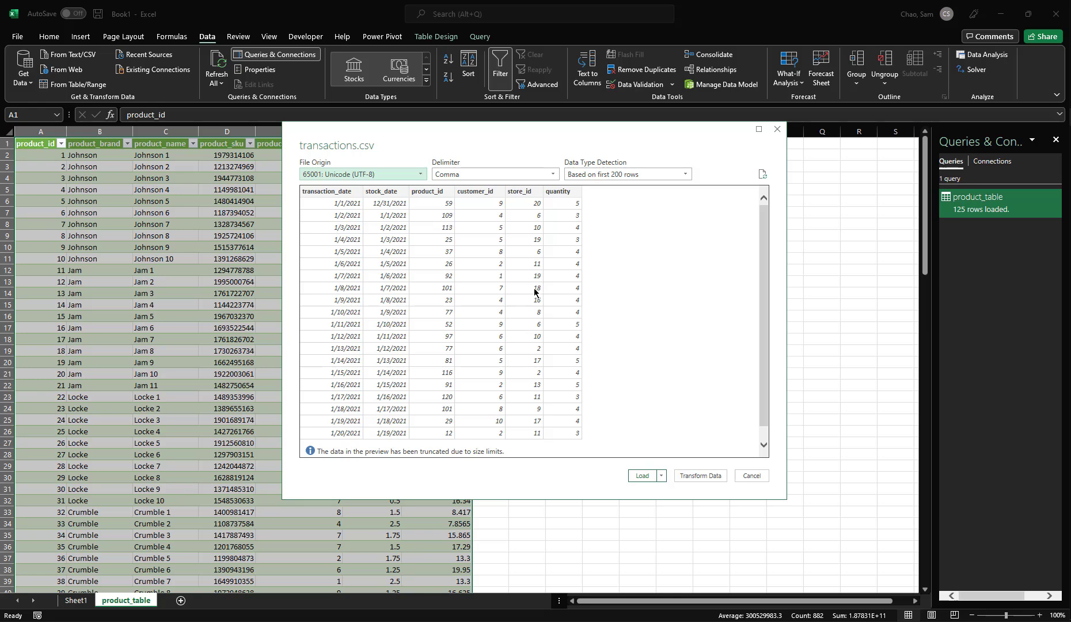
# Step: Load the transactions data as a table on a new worksheet and add it to the Data Model
pyautogui.click(661, 476)
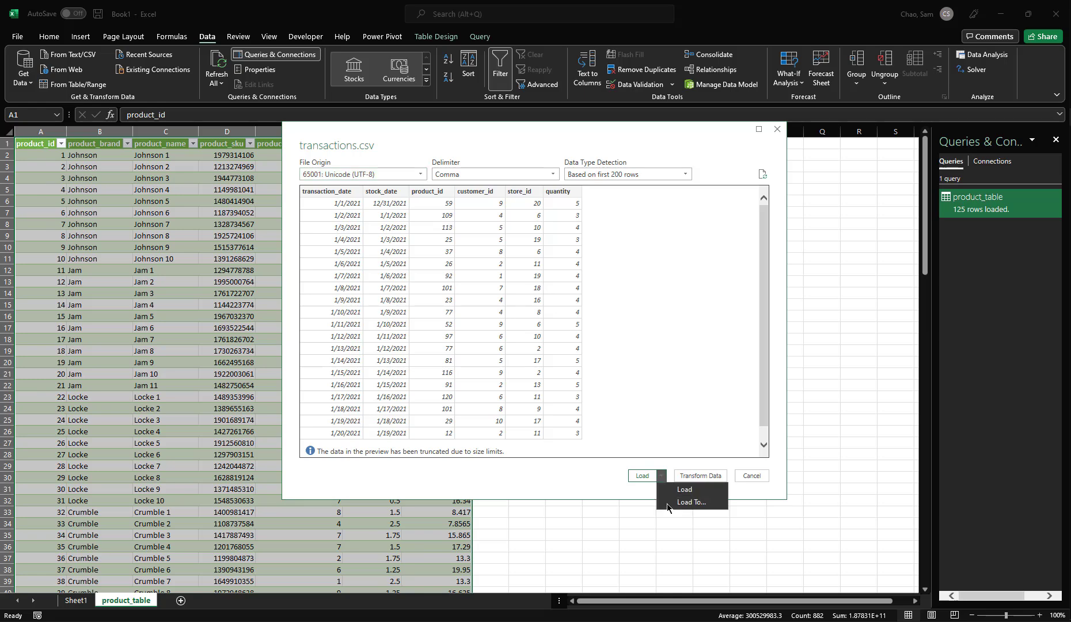
pyautogui.click(675, 502)
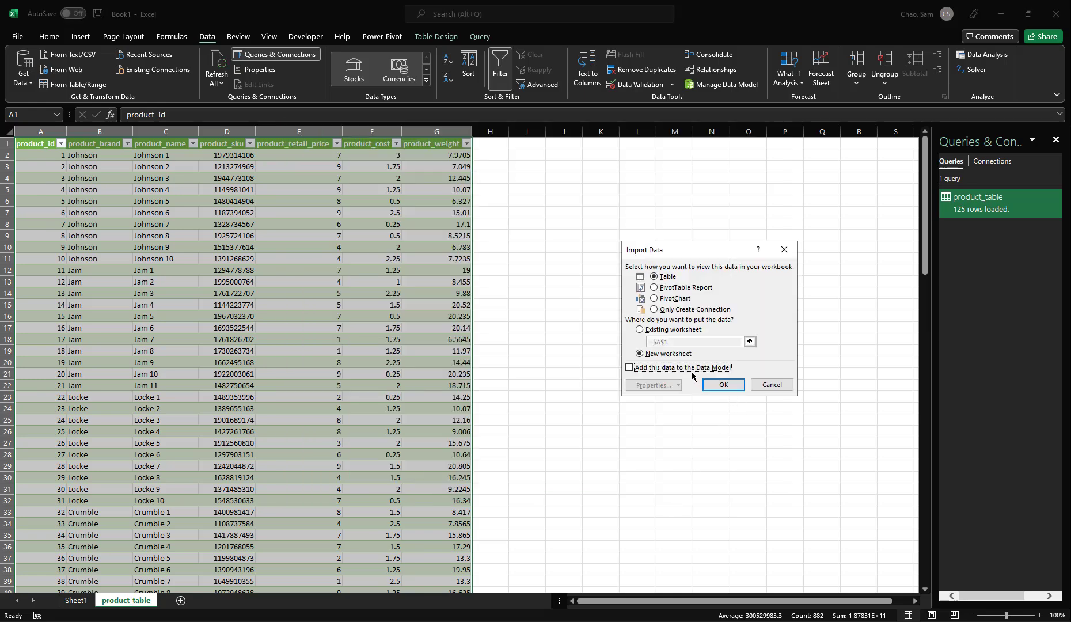
pyautogui.click(629, 368)
pyautogui.click(724, 385)
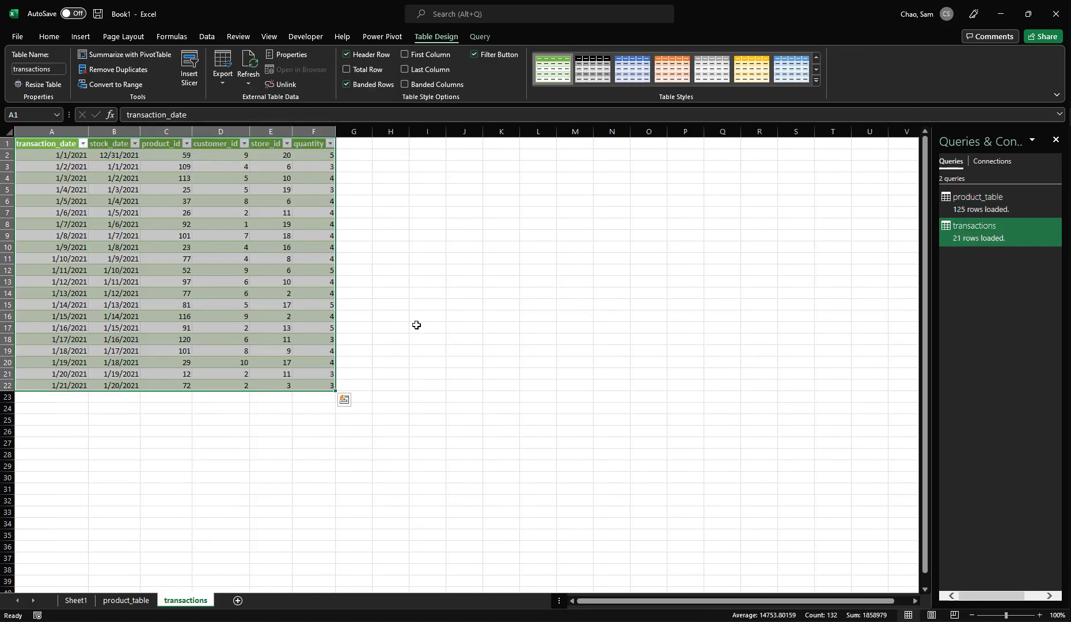
# Step: Open the transactions query for editing in the Power Query Editor
pyautogui.click(481, 37)
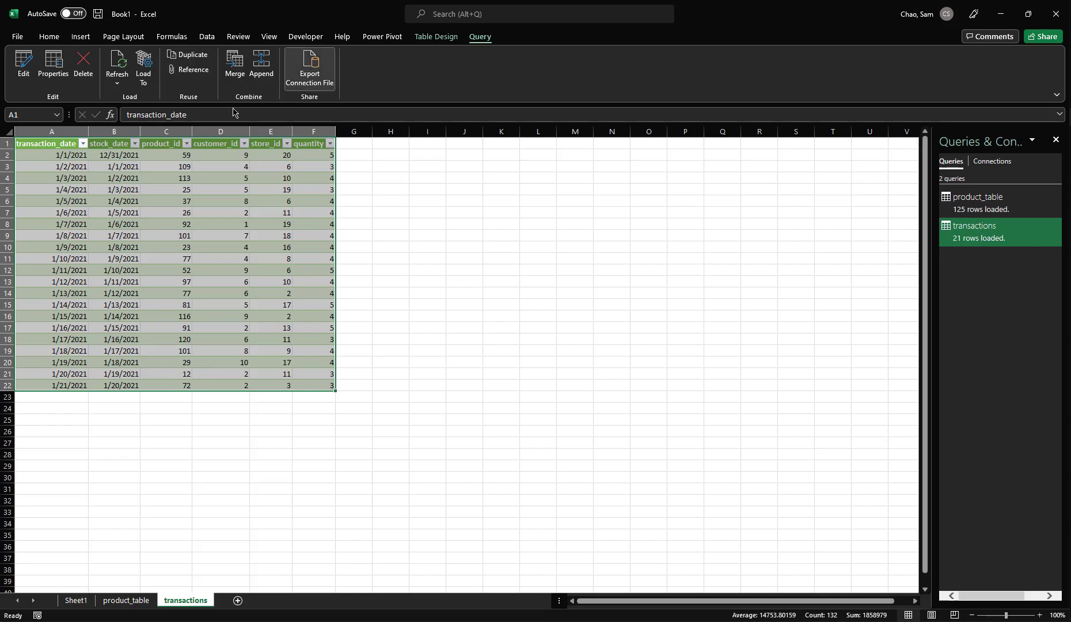
pyautogui.click(22, 65)
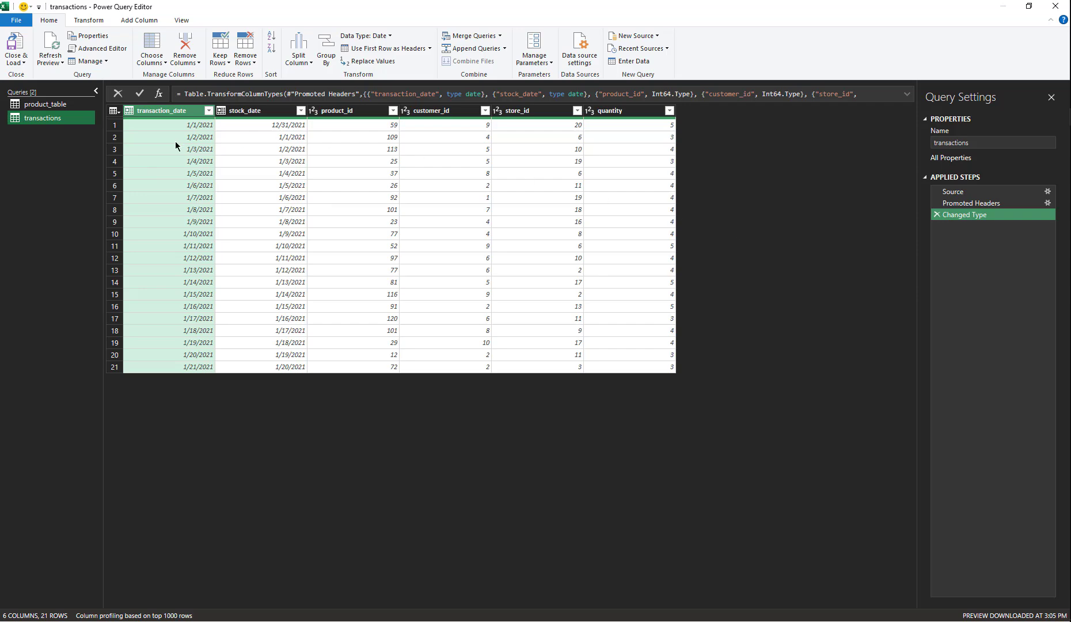
# Step: Compare the columns of the product_table and transactions queries to identify the key they share
pyautogui.click(53, 106)
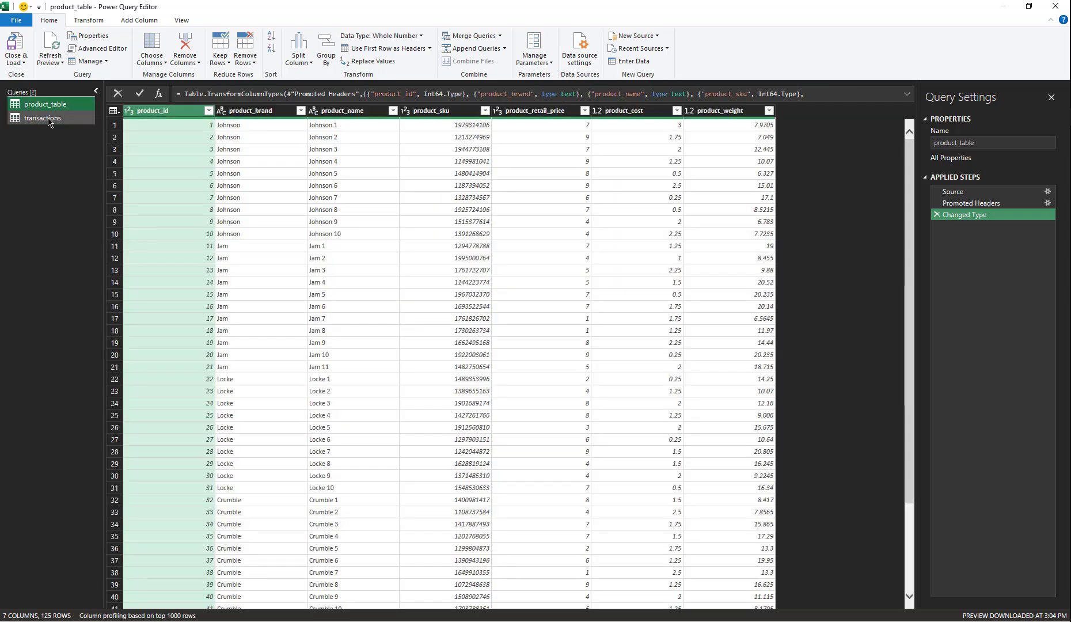
pyautogui.click(49, 120)
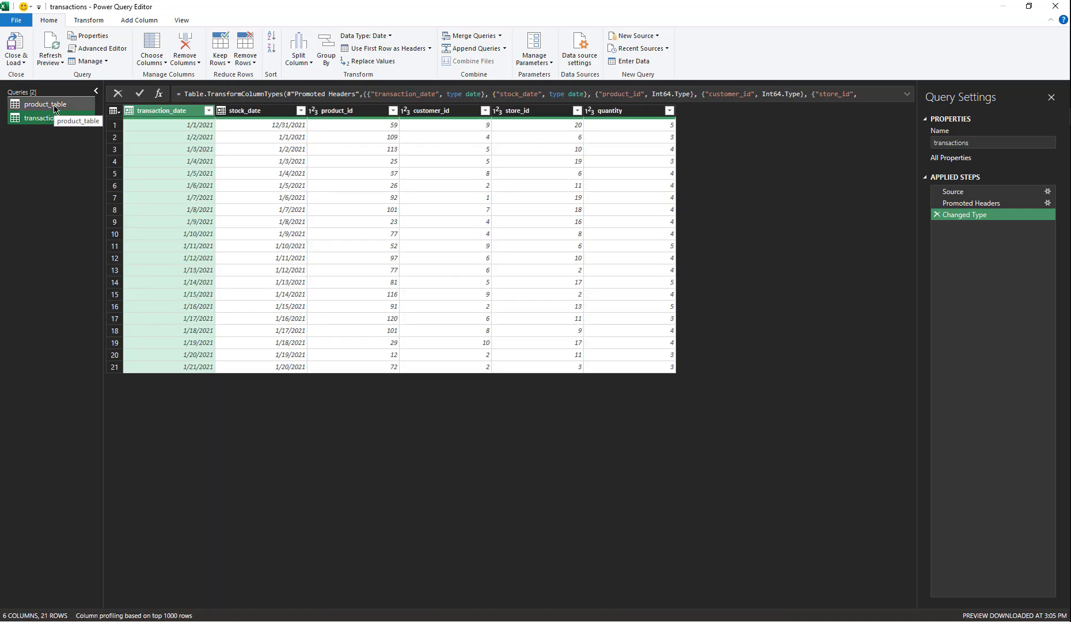
pyautogui.press('Up')
pyautogui.click(53, 119)
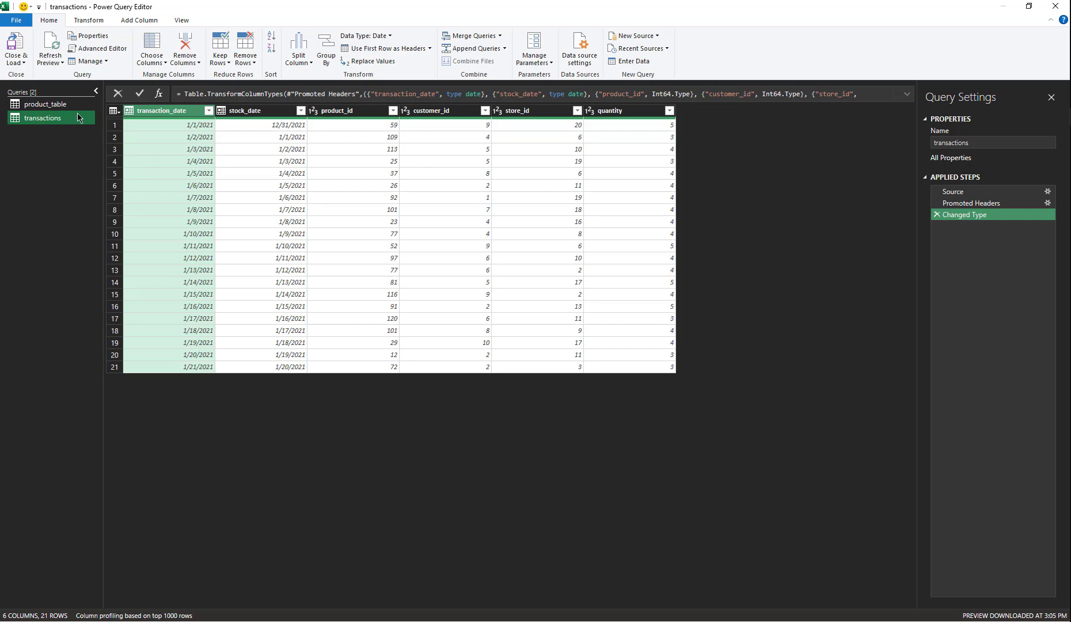
pyautogui.click(60, 105)
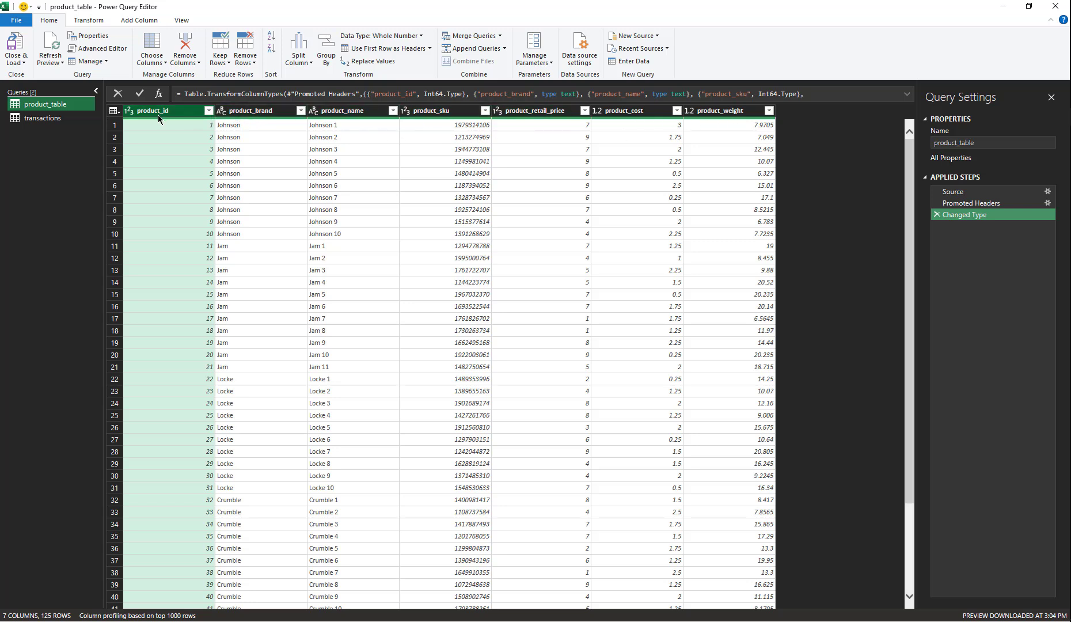
pyautogui.click(54, 124)
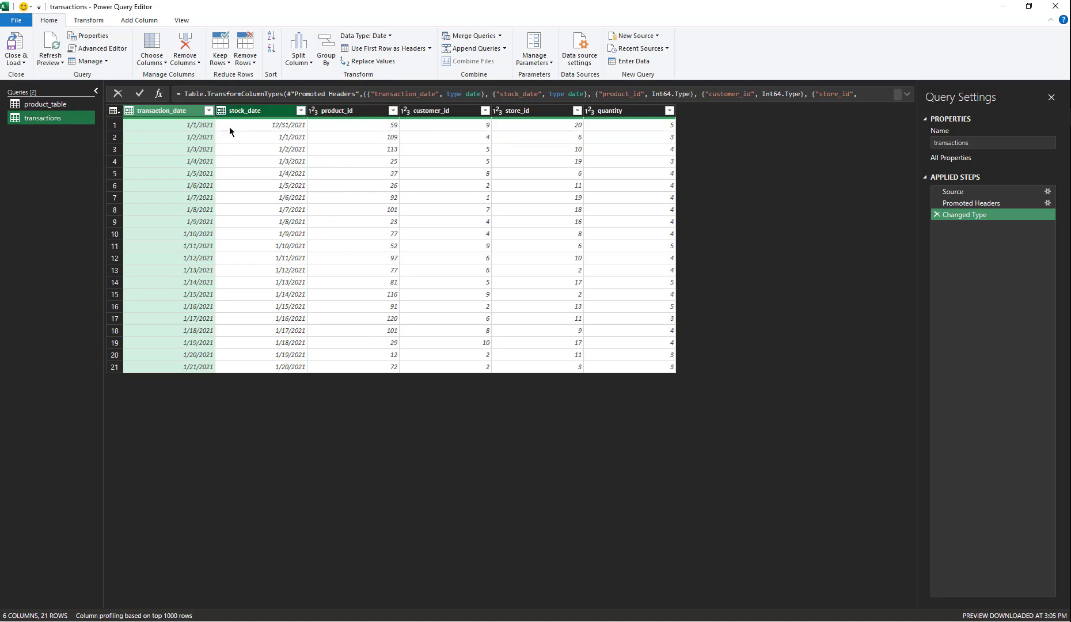
pyautogui.click(73, 104)
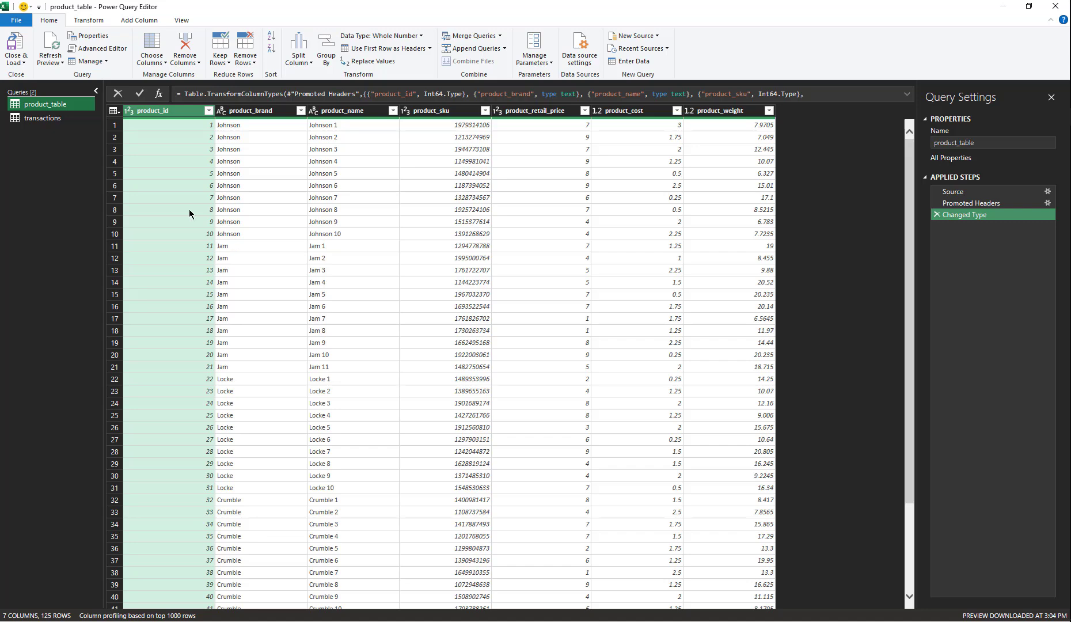
pyautogui.click(68, 118)
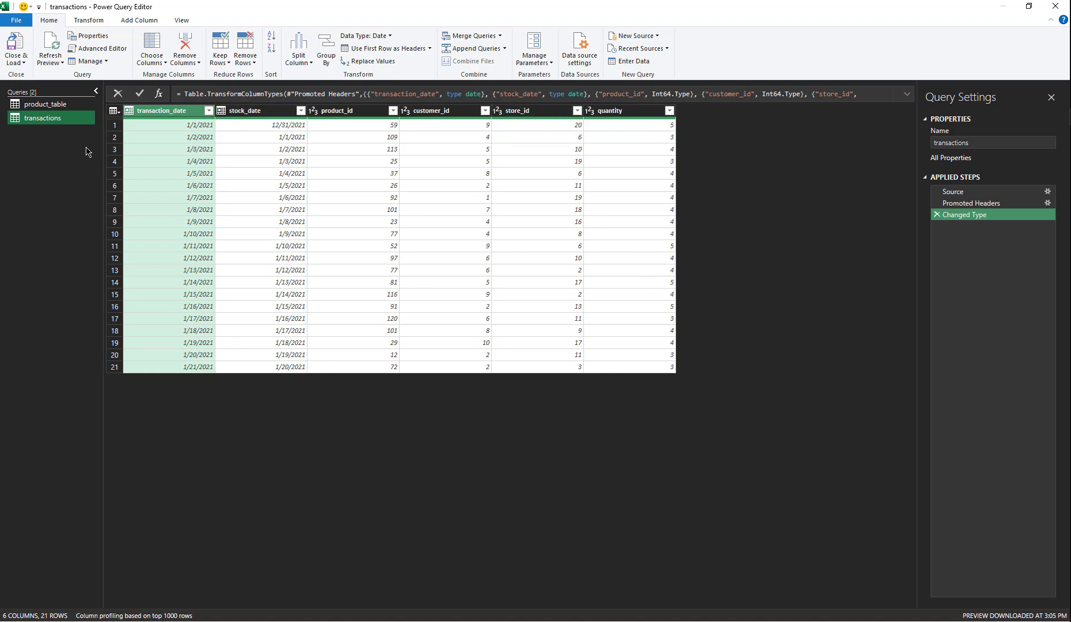
pyautogui.click(63, 104)
# Step: Set up a merge as a new query with transactions as the first table and product_table as the second
pyautogui.click(55, 118)
pyautogui.click(500, 36)
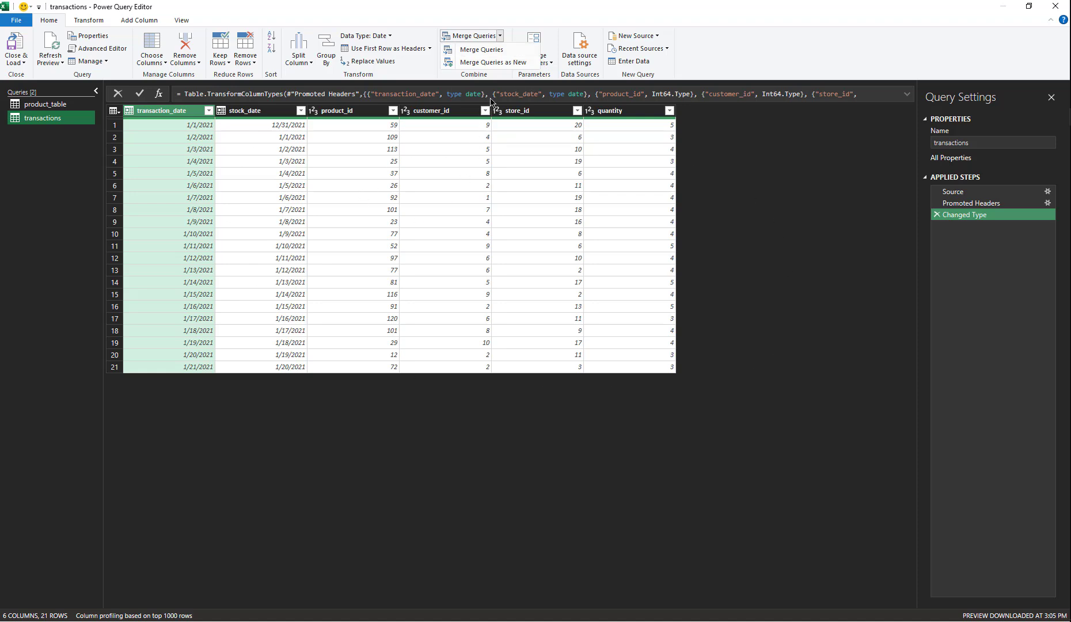
pyautogui.click(500, 37)
pyautogui.click(501, 37)
pyautogui.click(499, 63)
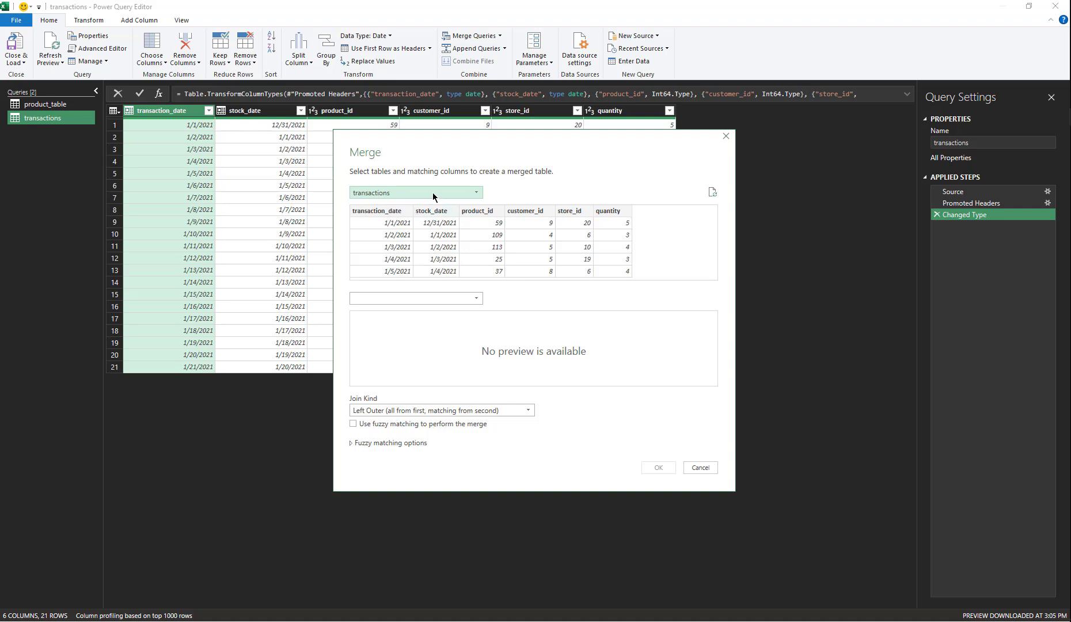
pyautogui.click(472, 195)
pyautogui.click(472, 195)
pyautogui.click(470, 297)
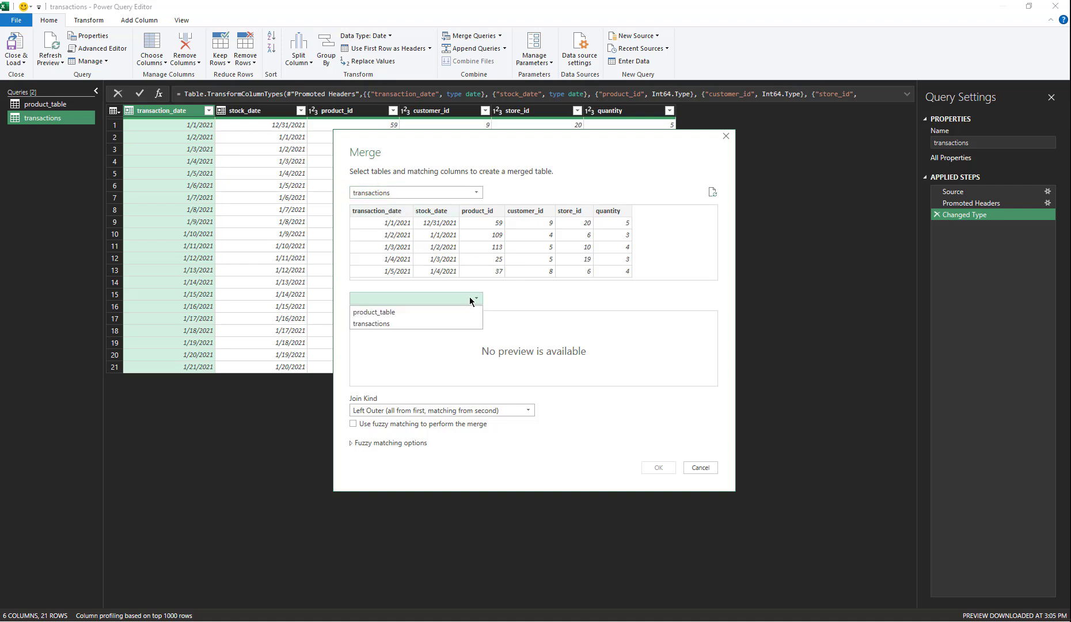
pyautogui.click(423, 312)
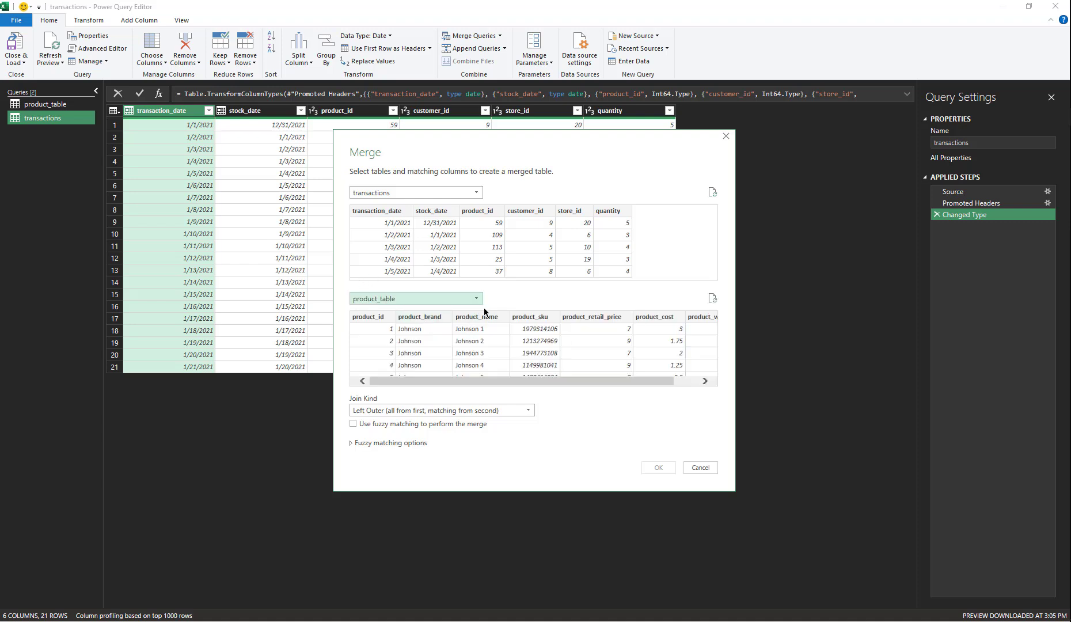
# Step: Match the two tables on their product_id columns with a Left Outer join and create the merged query
pyautogui.click(478, 211)
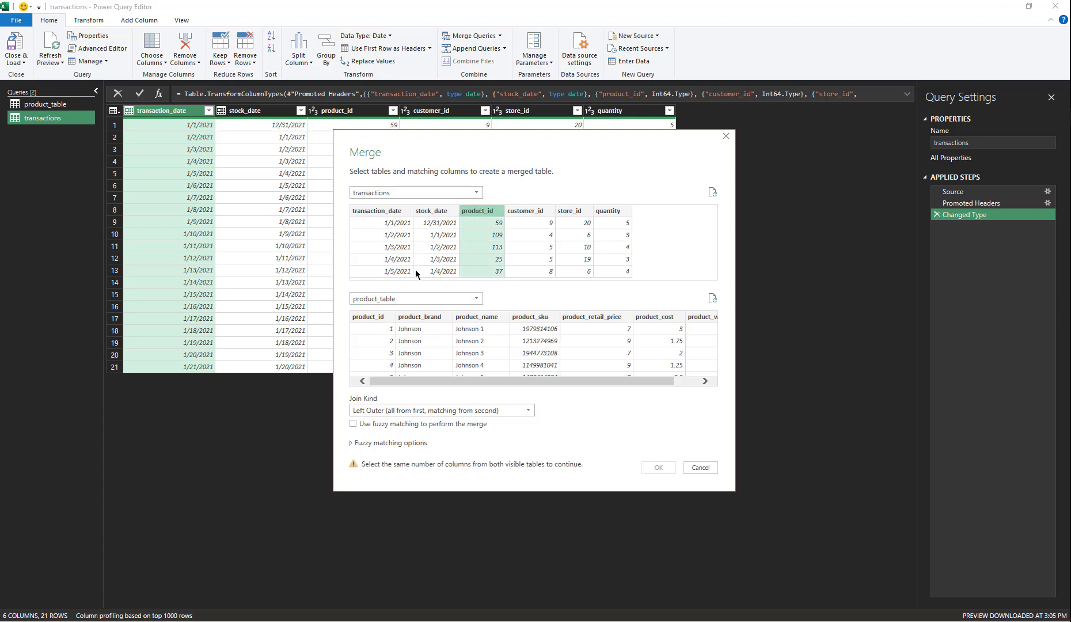
pyautogui.click(372, 317)
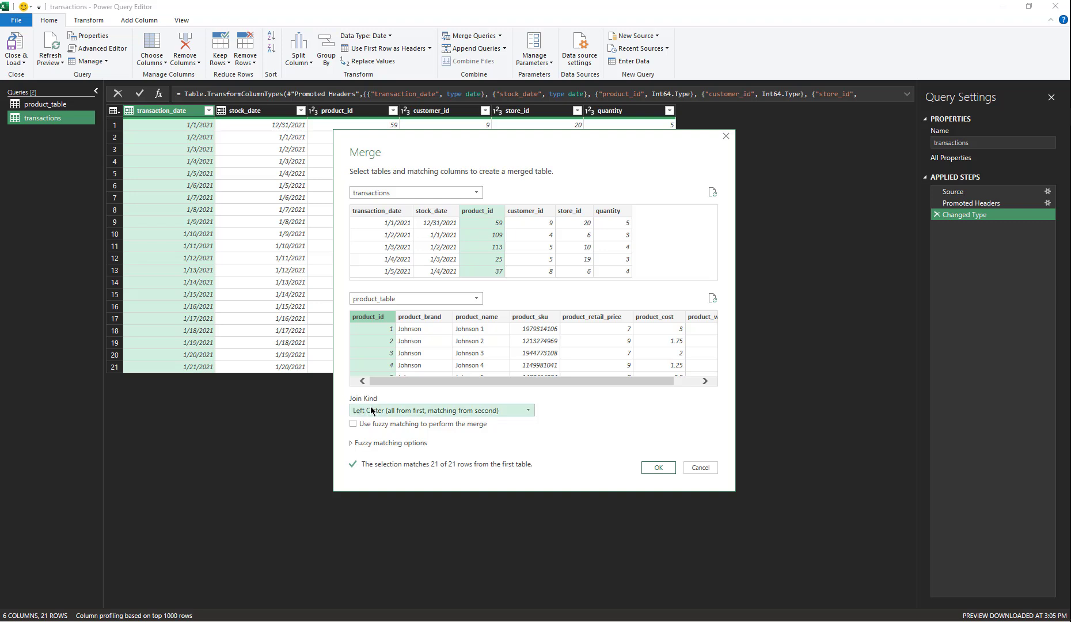
pyautogui.click(528, 413)
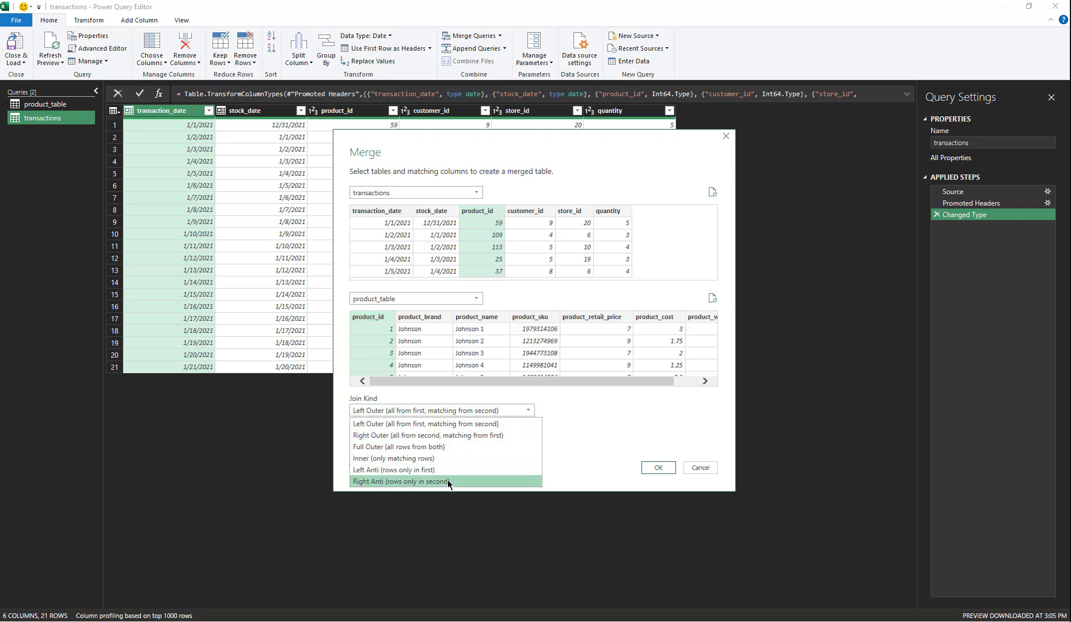
pyautogui.click(572, 407)
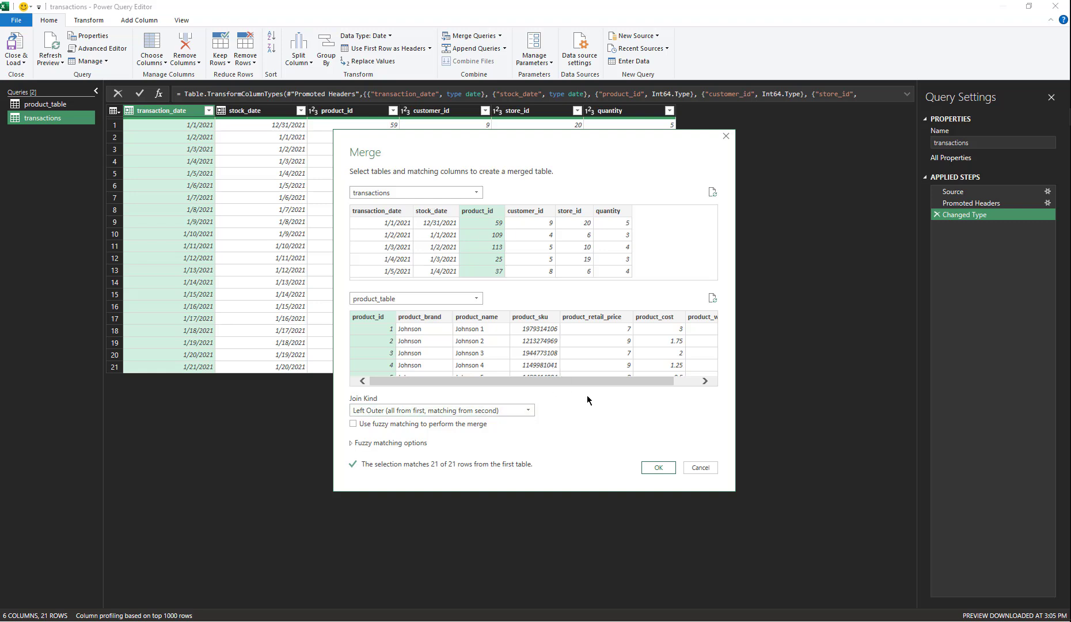
pyautogui.click(476, 213)
pyautogui.click(362, 319)
pyautogui.click(496, 212)
pyautogui.click(377, 320)
pyautogui.click(658, 469)
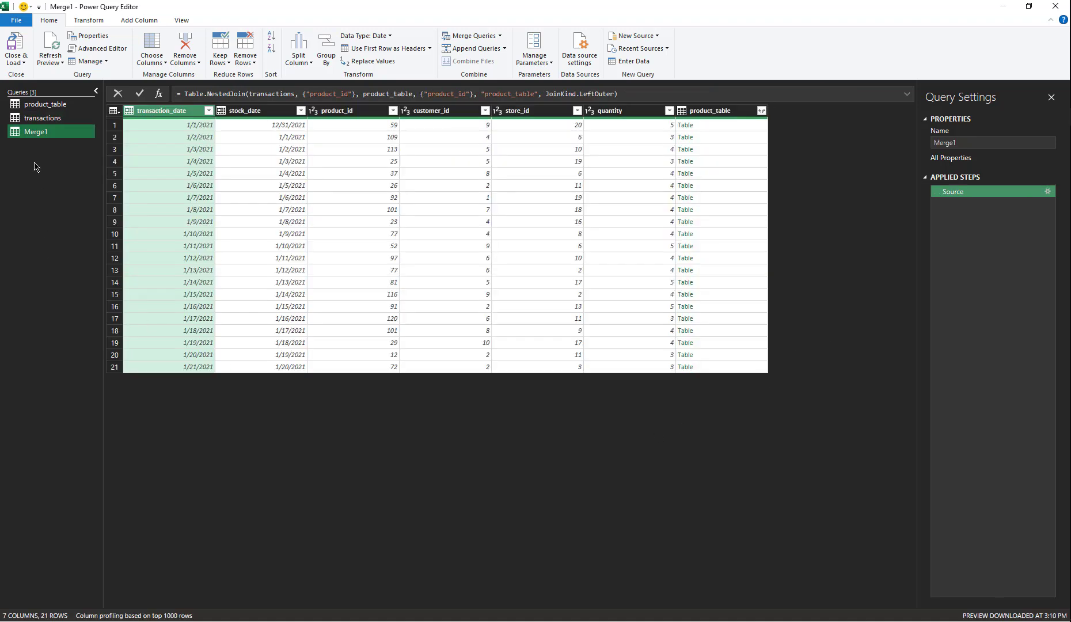
# Step: Rename the merged query as transactions_detailed
pyautogui.doubleClick(40, 134)
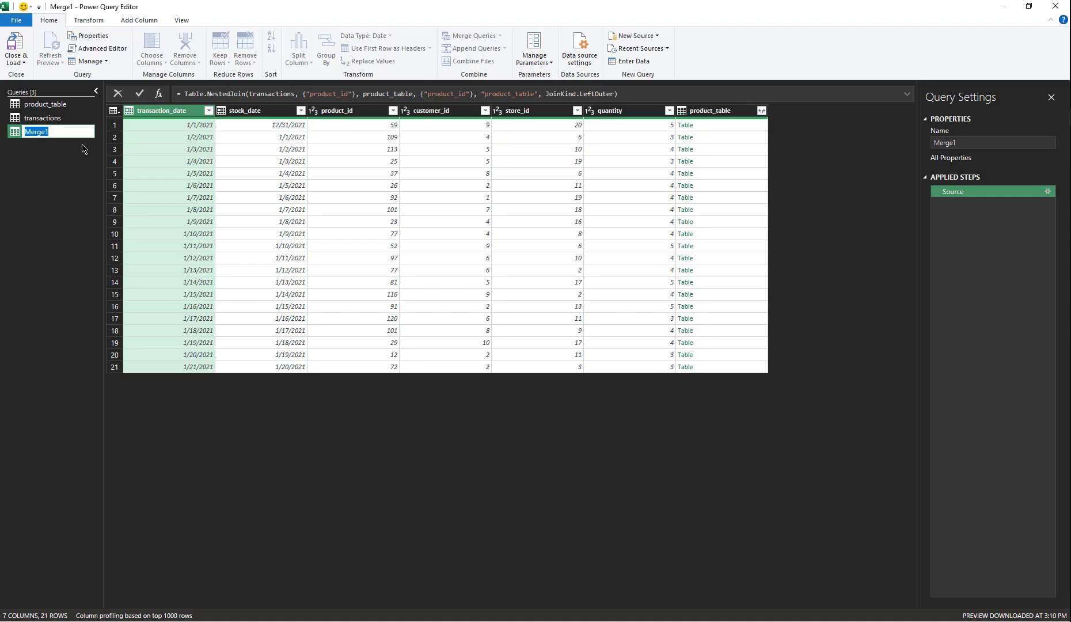
pyautogui.write('transactions_detailed')
pyautogui.press('Return')
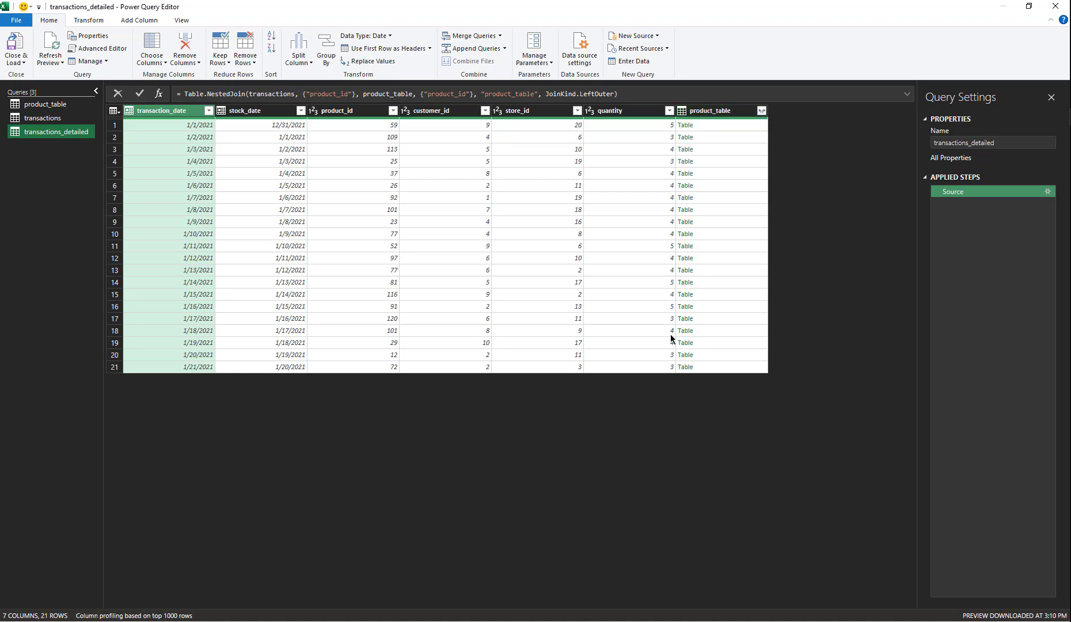
# Step: Expand the product_table column into all its fields except product_id, keeping the original column name as prefix
pyautogui.click(762, 113)
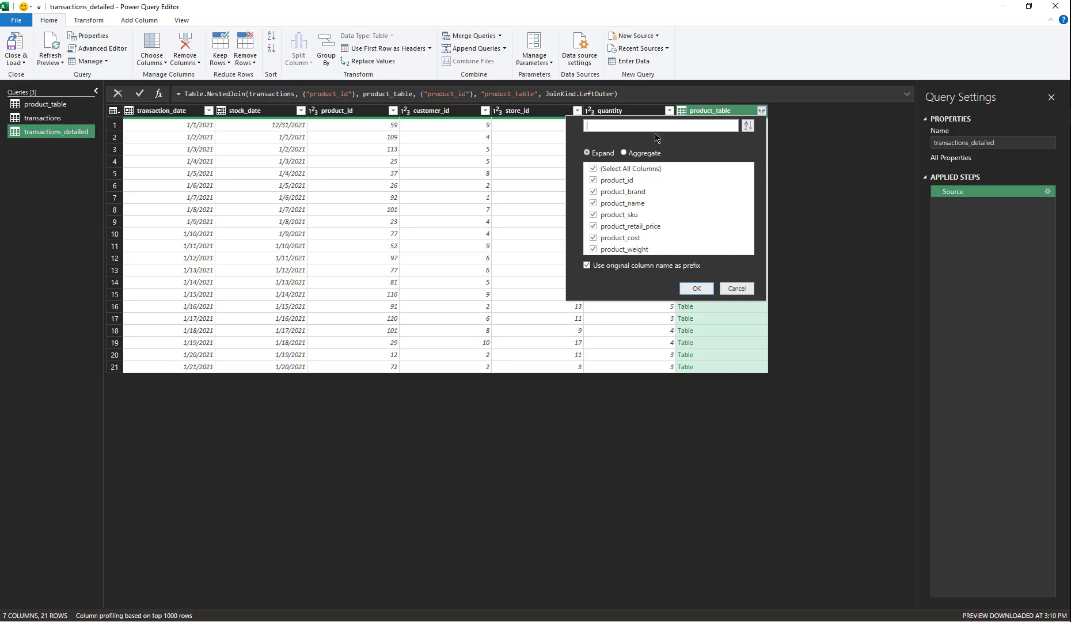
pyautogui.click(594, 182)
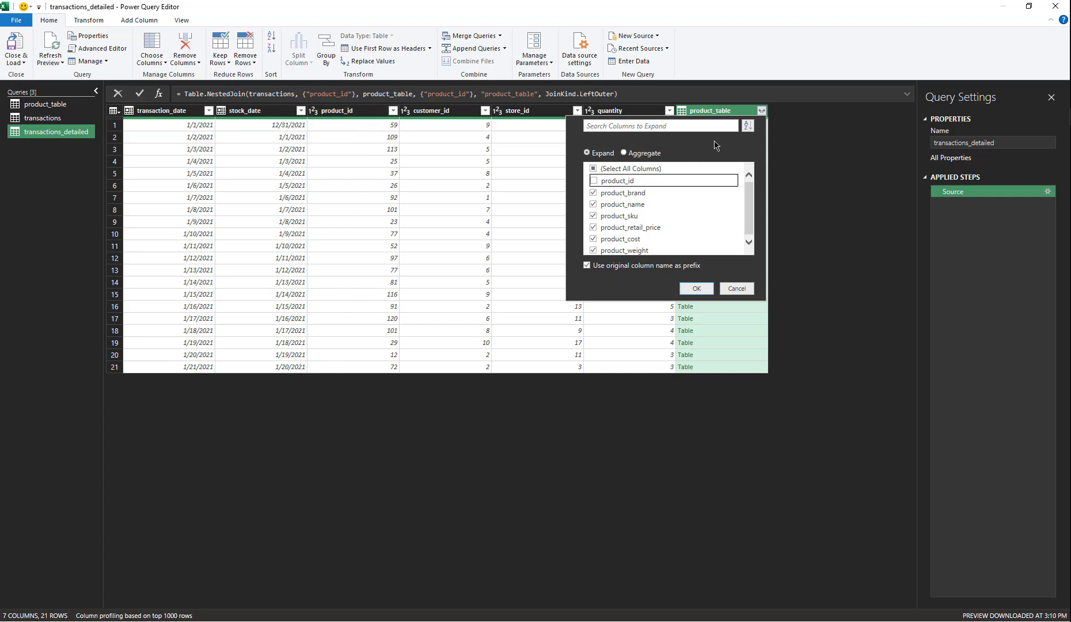
pyautogui.click(594, 169)
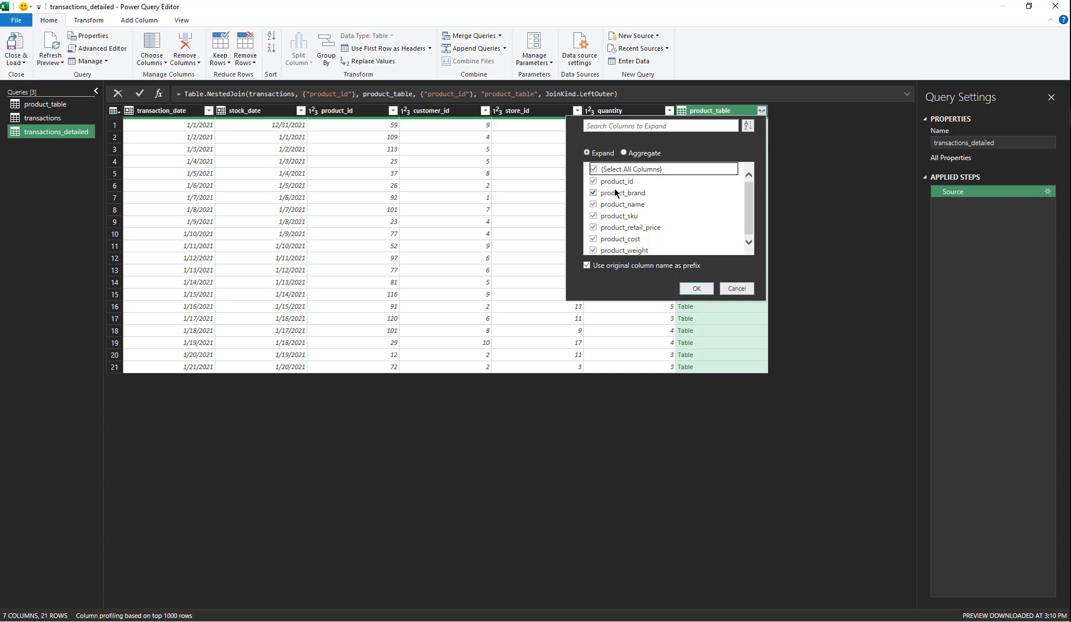
pyautogui.click(594, 181)
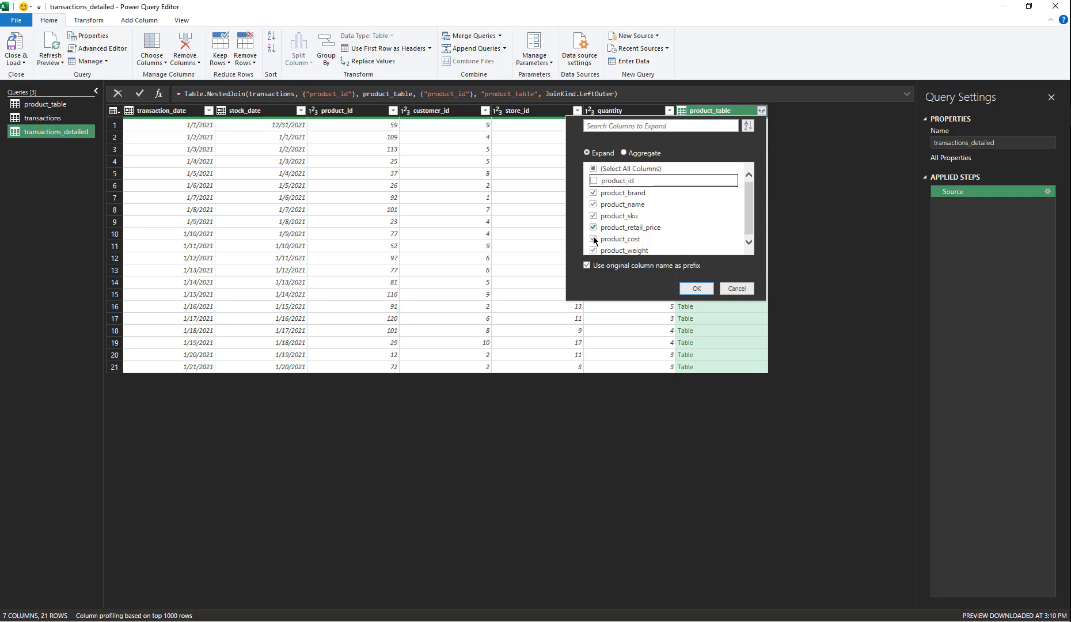
pyautogui.click(695, 292)
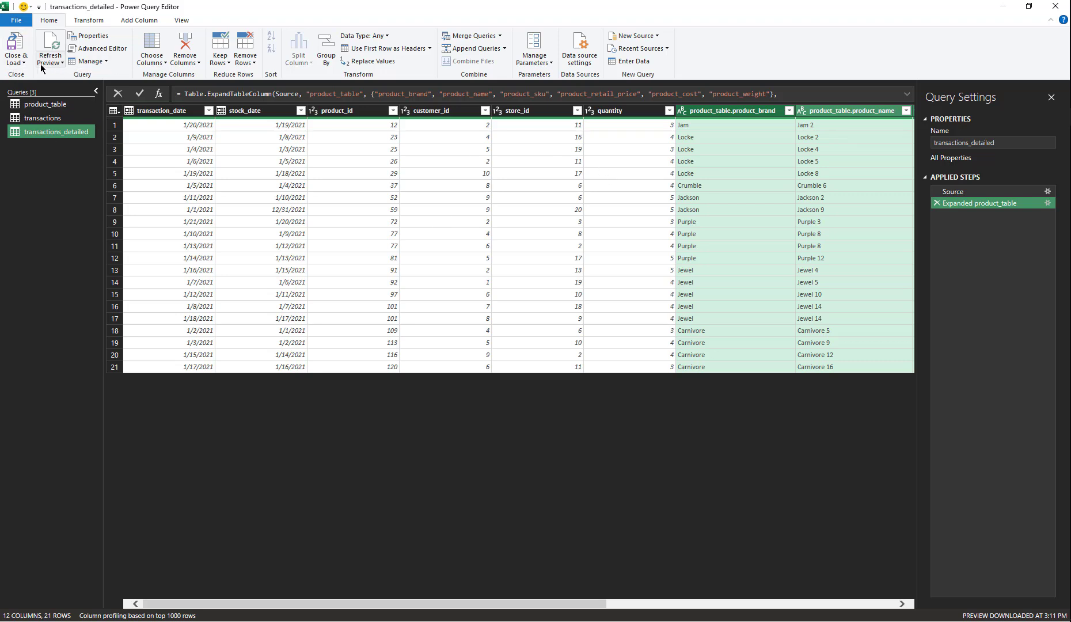
# Step: Close the query editor and load transactions_detailed as a table on a new worksheet
pyautogui.click(18, 63)
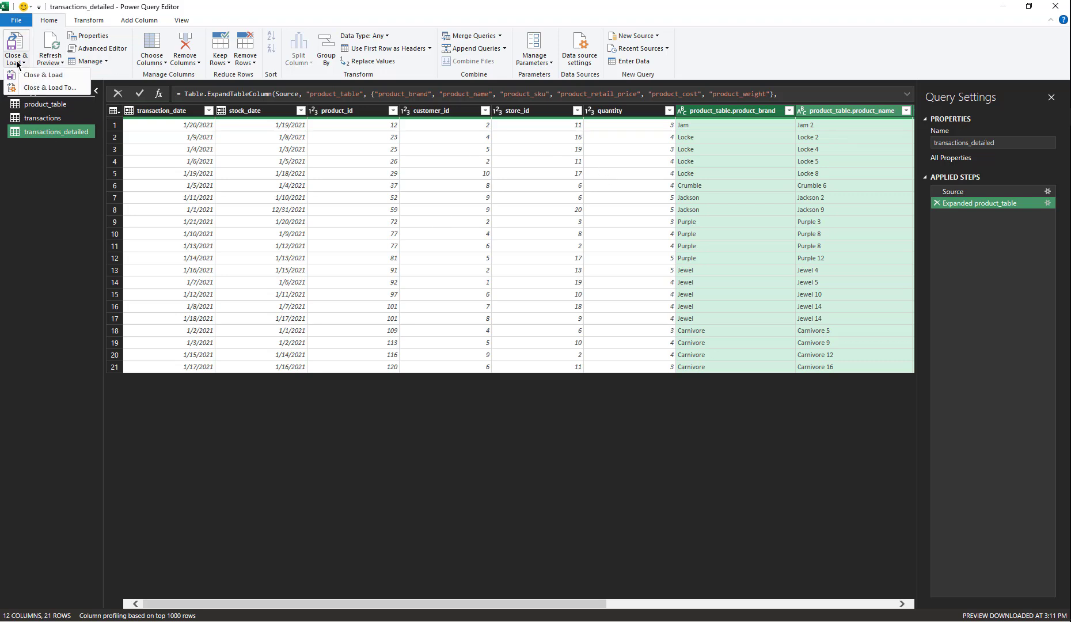
pyautogui.click(38, 88)
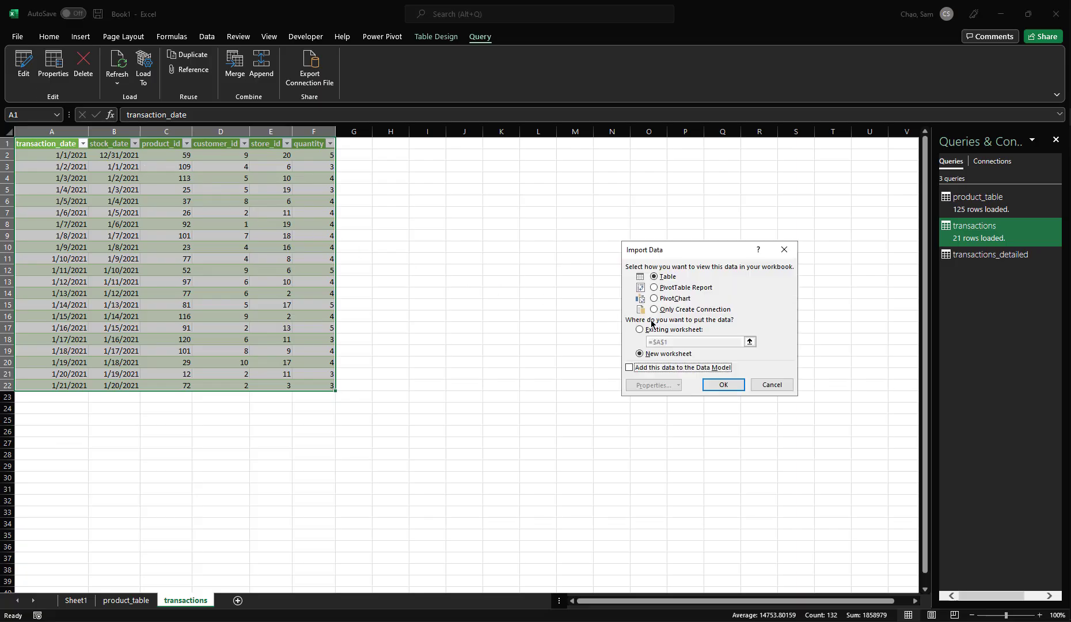
pyautogui.click(629, 368)
pyautogui.click(725, 385)
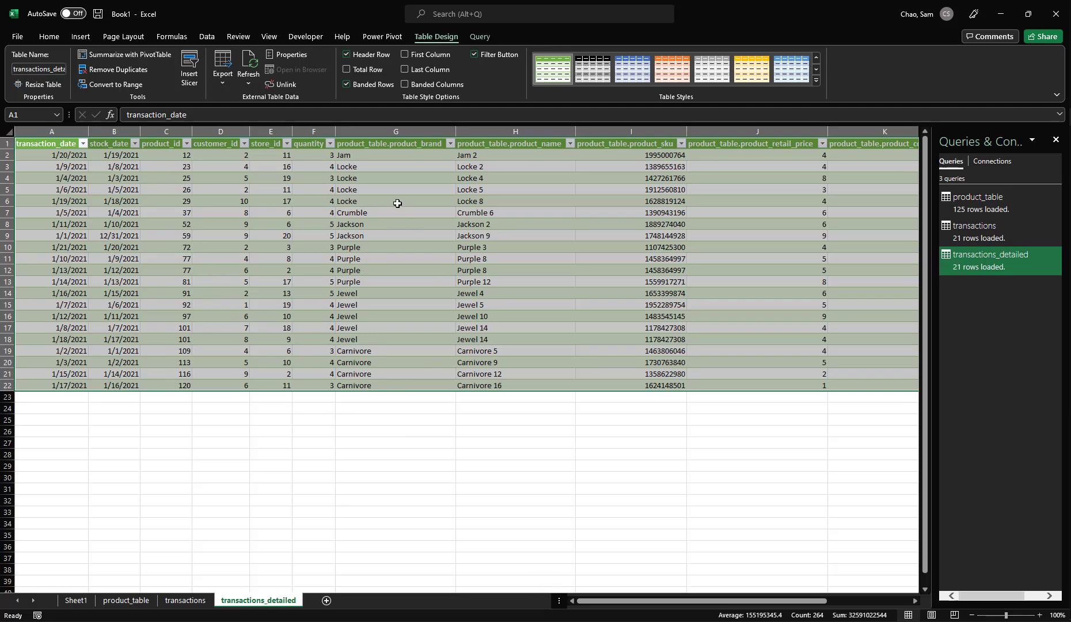
# Step: Review the added product columns in the transactions_detailed sheet and compare them with the transactions and product_table sheets
pyautogui.moveTo(356, 144); pyautogui.dragTo(844, 149)
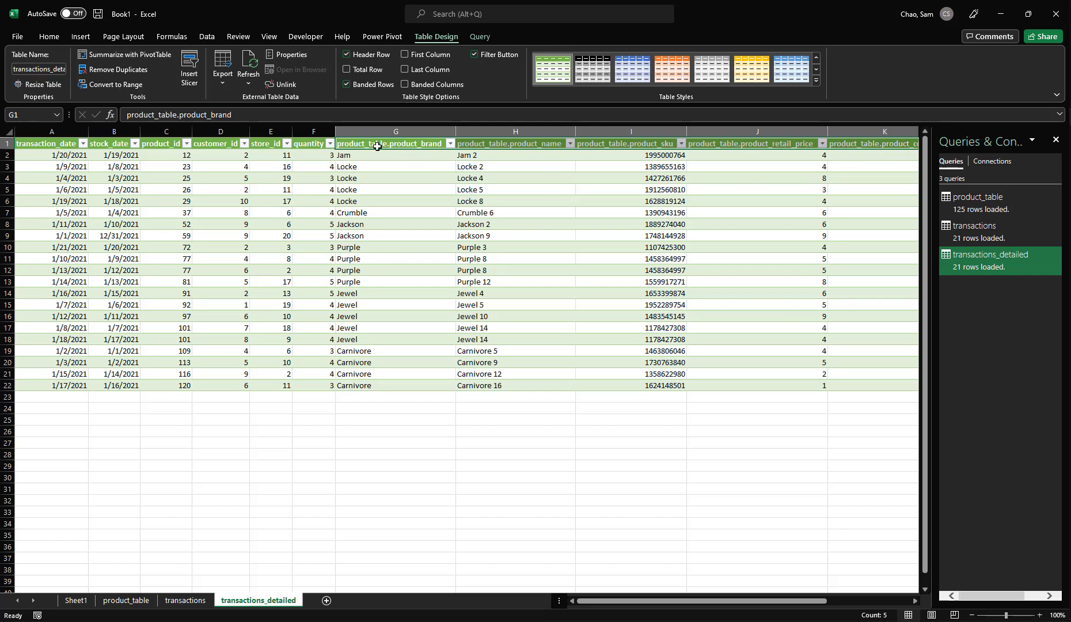
pyautogui.click(380, 410)
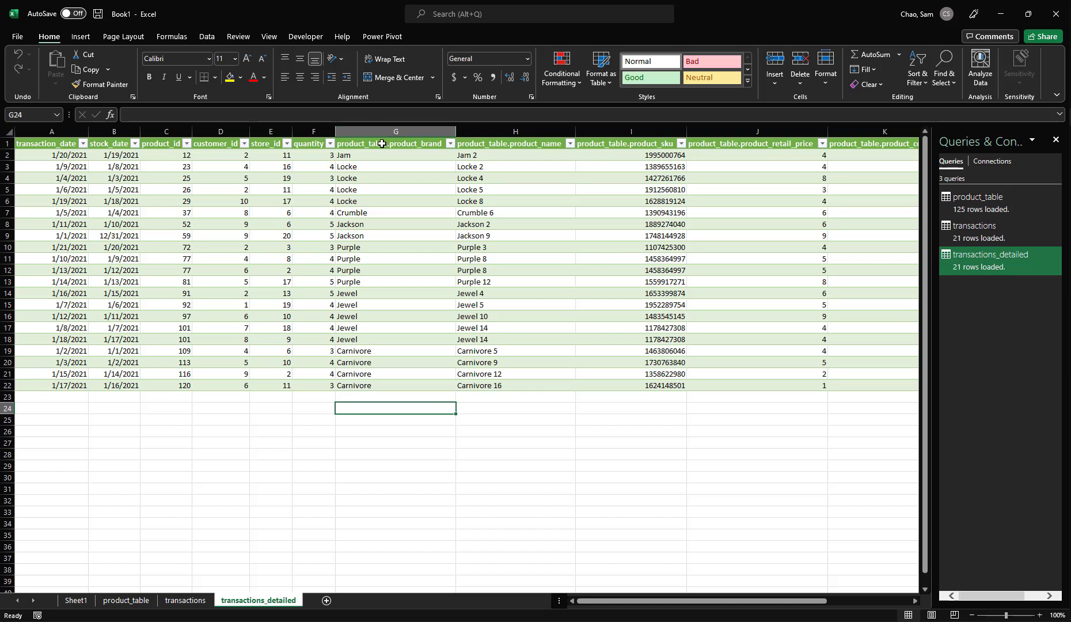
pyautogui.click(186, 600)
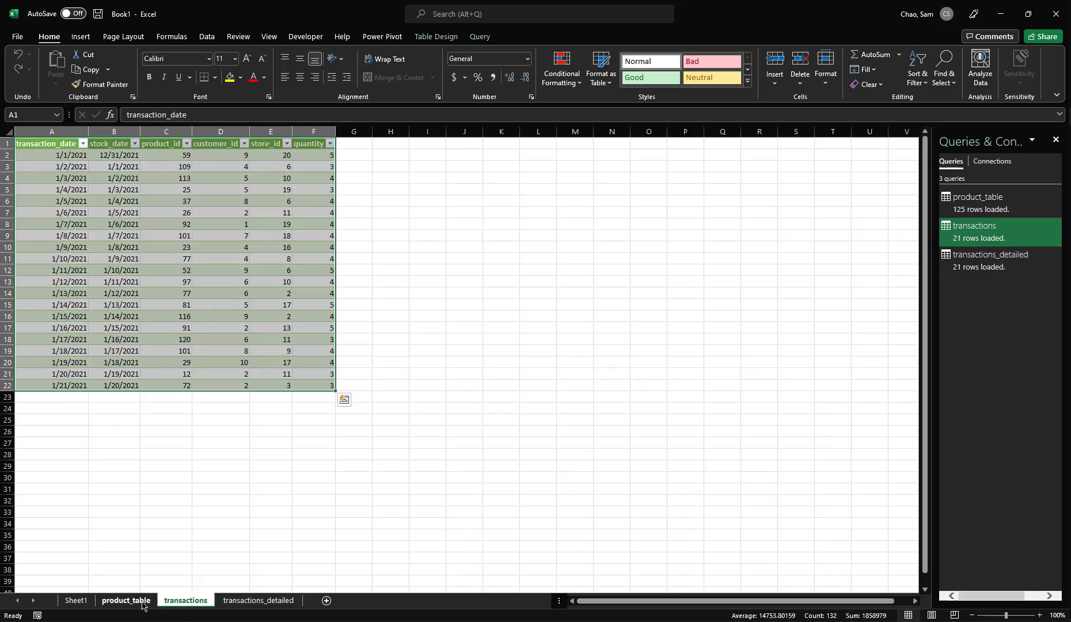
pyautogui.click(127, 600)
pyautogui.click(179, 601)
pyautogui.click(129, 602)
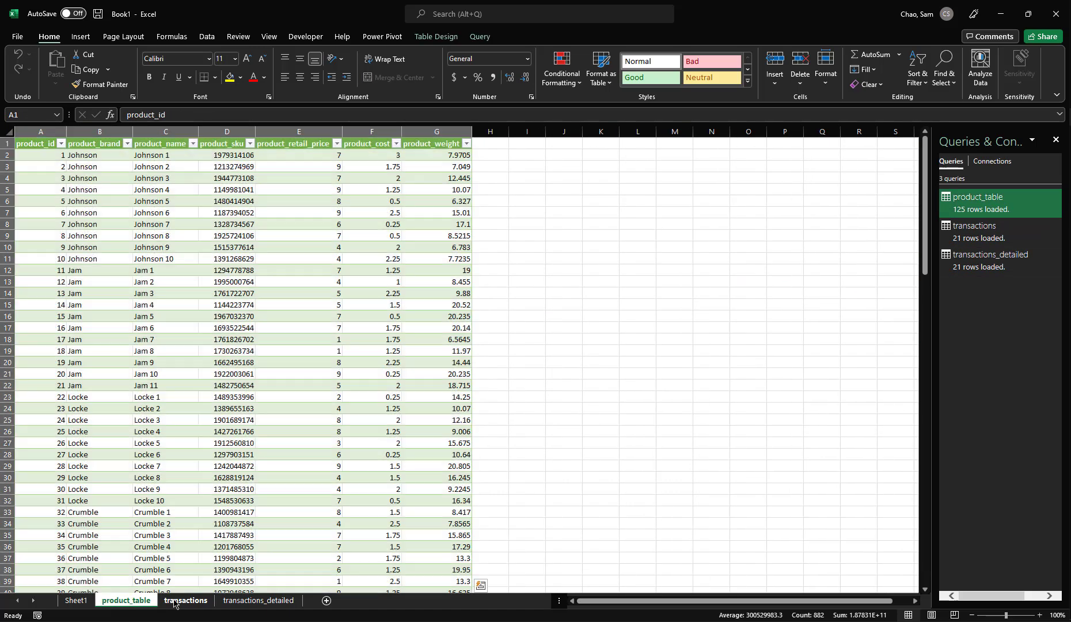
pyautogui.click(185, 601)
pyautogui.click(132, 601)
pyautogui.click(188, 601)
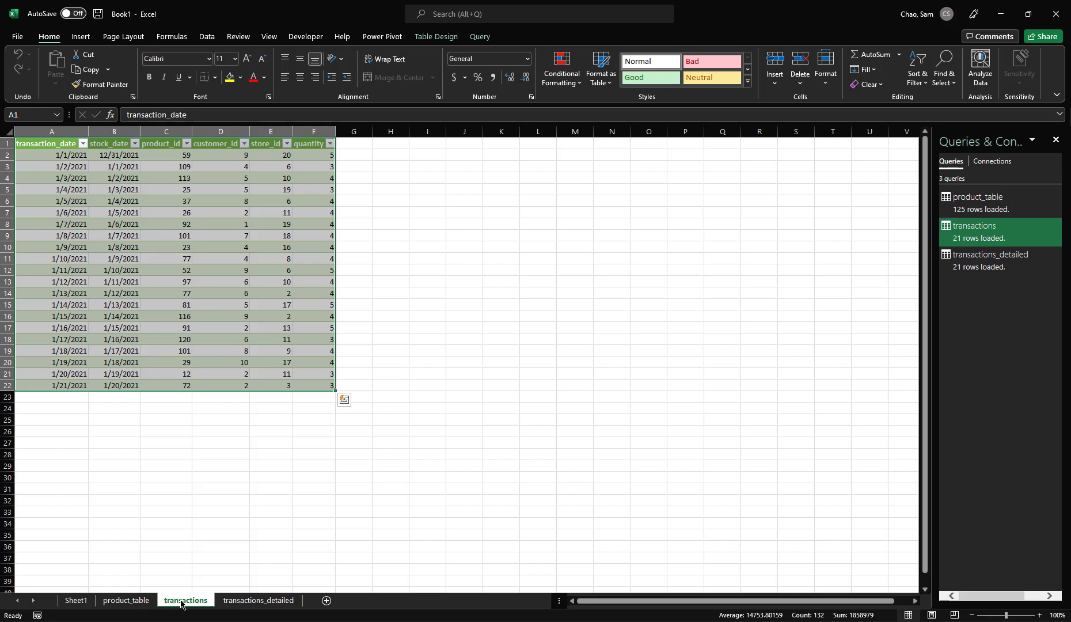
pyautogui.click(361, 156)
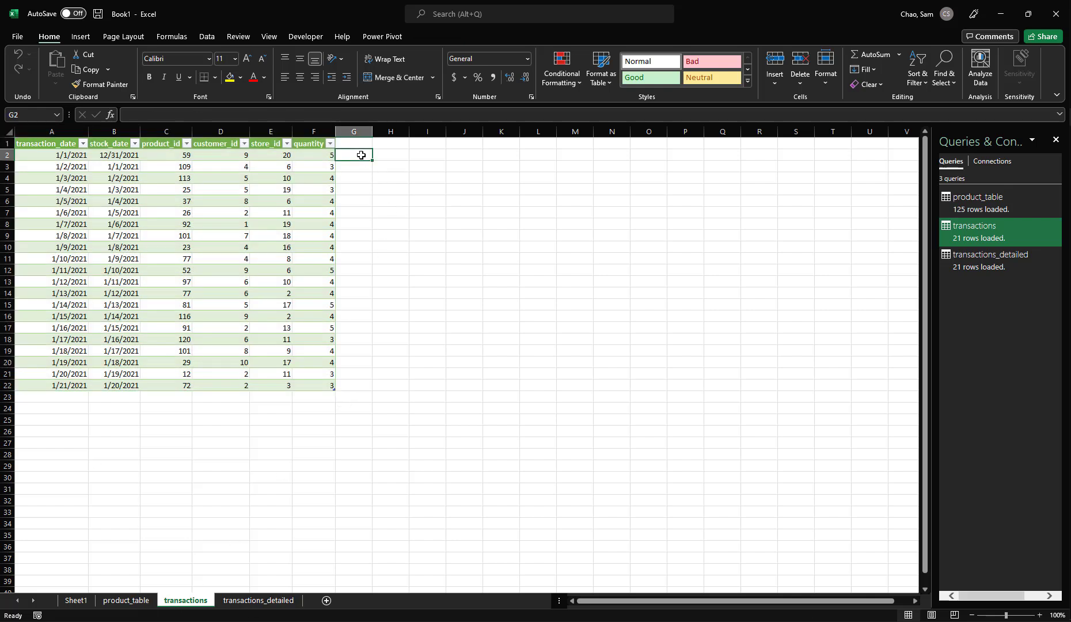
pyautogui.write('=vlookup(')
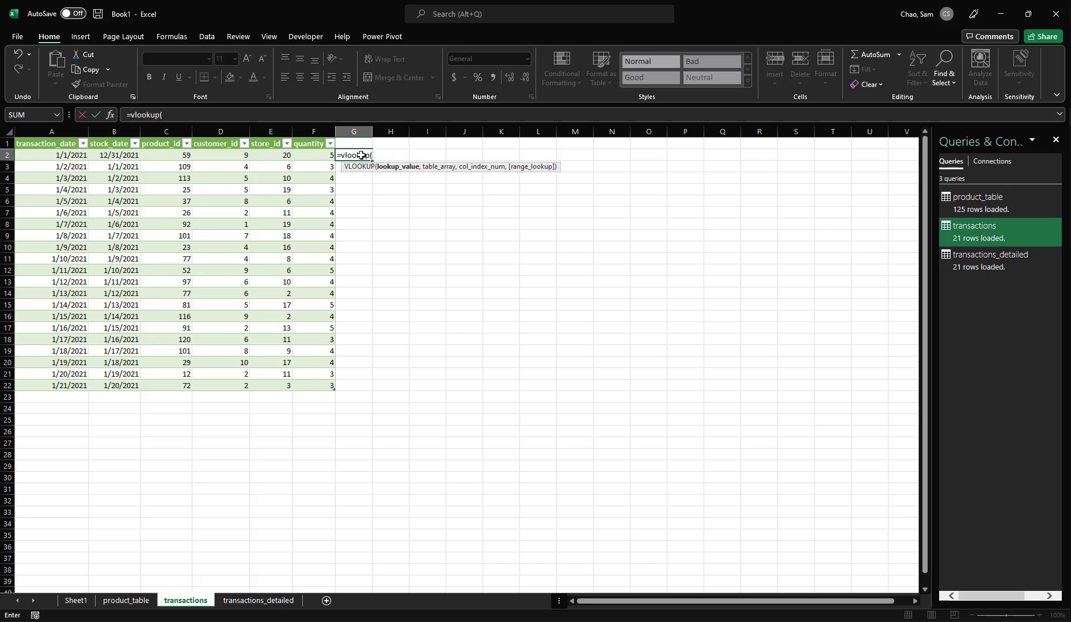
pyautogui.press('BackSpace')
pyautogui.press('BackSpace')
pyautogui.press('BackSpace')
pyautogui.press('BackSpace')
pyautogui.press('BackSpace')
pyautogui.press('BackSpace')
pyautogui.press('BackSpace')
pyautogui.press('BackSpace')
pyautogui.press('BackSpace')
pyautogui.press('Return')
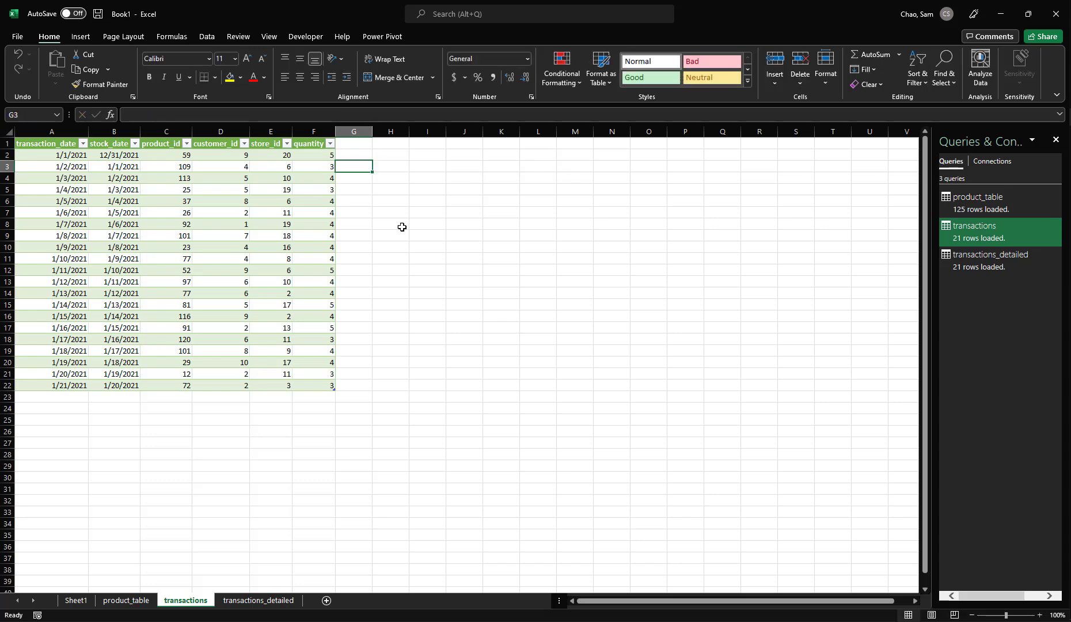
pyautogui.click(272, 603)
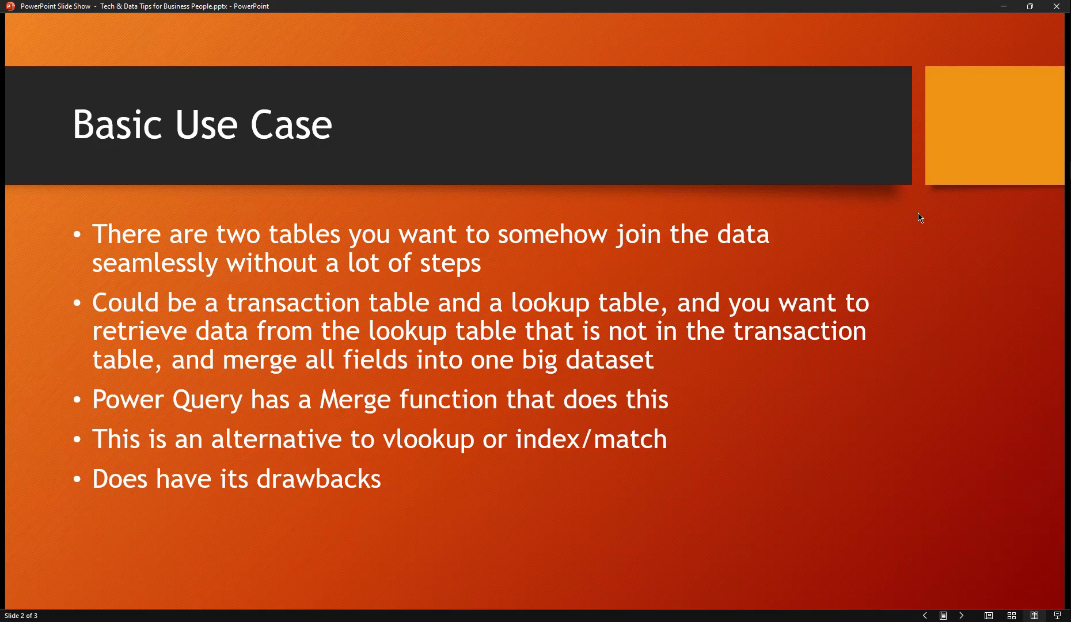
pyautogui.press('Right')
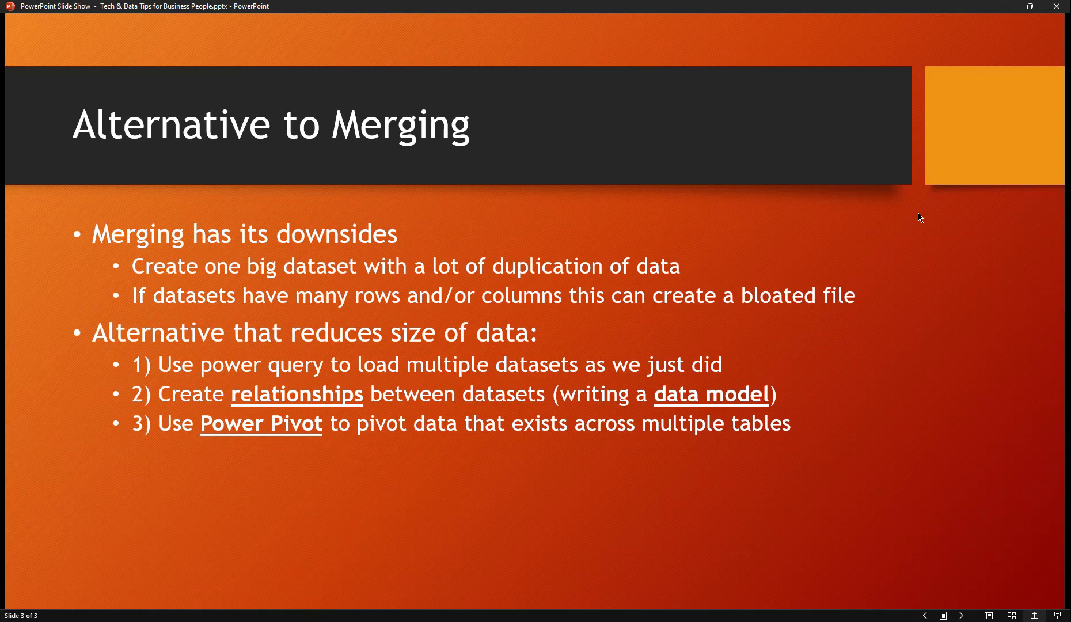